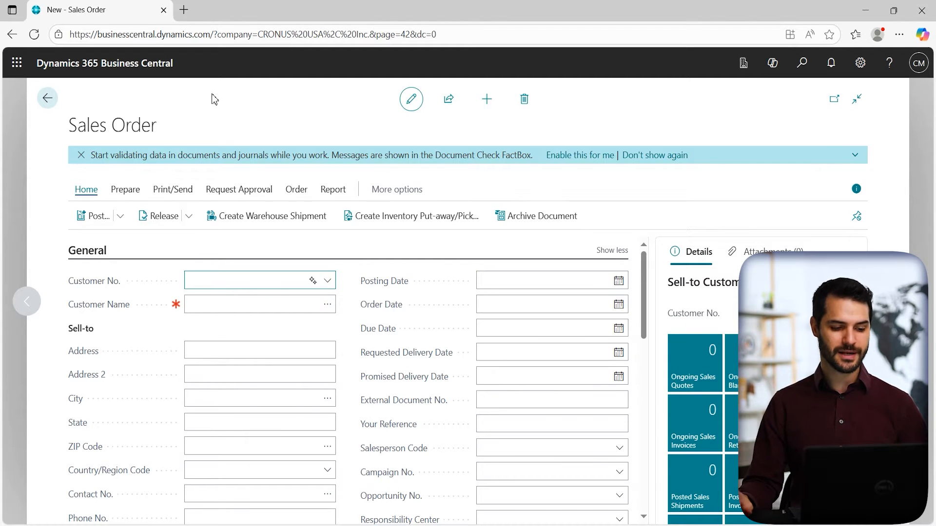
# - Set Trey Research as the customer of the new sales order and reduce the General section to fewer fields
pyautogui.click(81, 155)
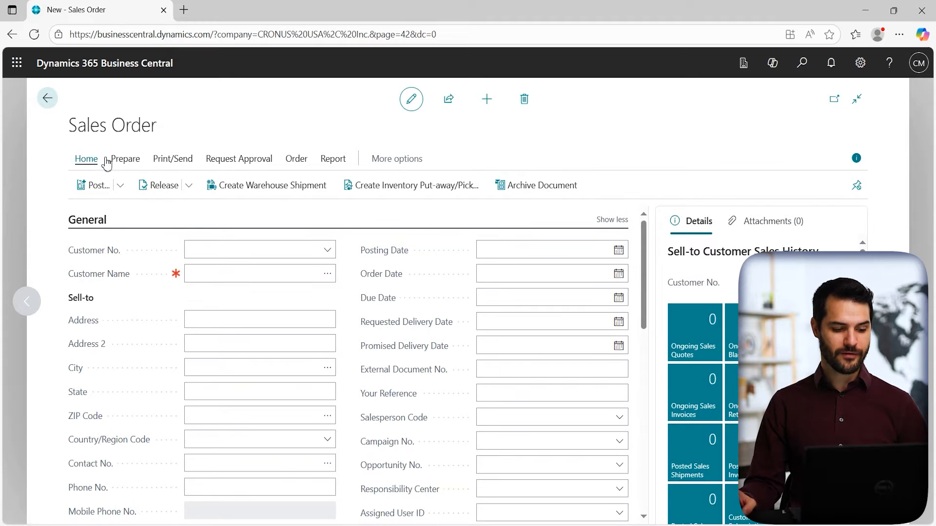
pyautogui.click(328, 251)
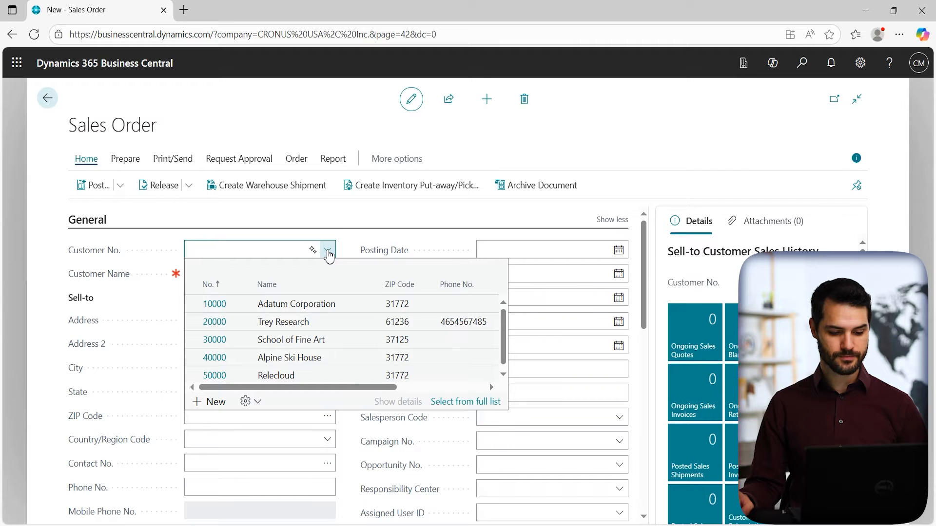
pyautogui.click(307, 324)
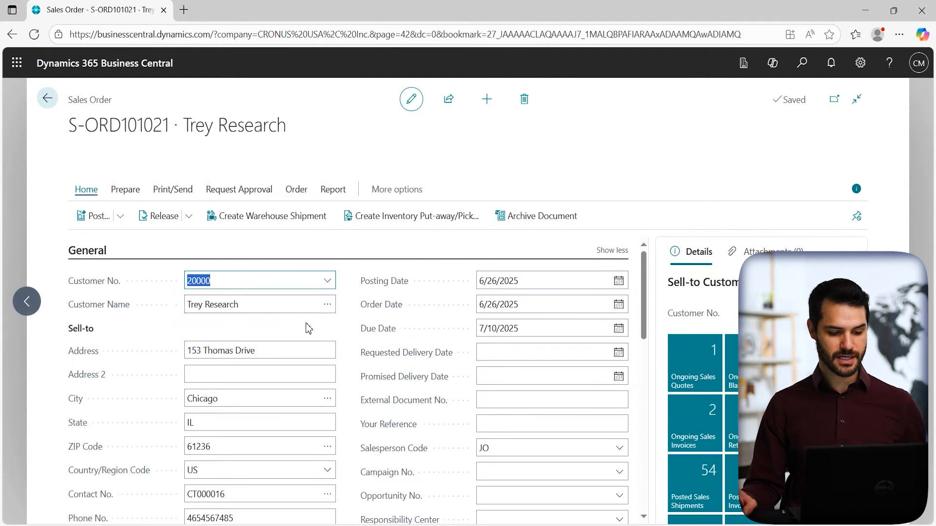
pyautogui.click(612, 251)
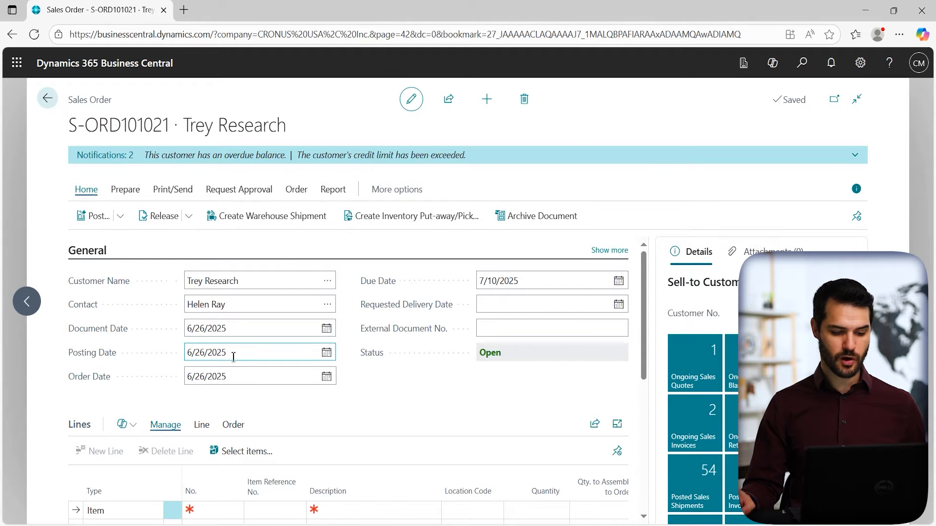
# - Add item 1896-S, ATHENS Desk, to the first order line with a quantity of 10
pyautogui.scroll(-3, 282, 341)
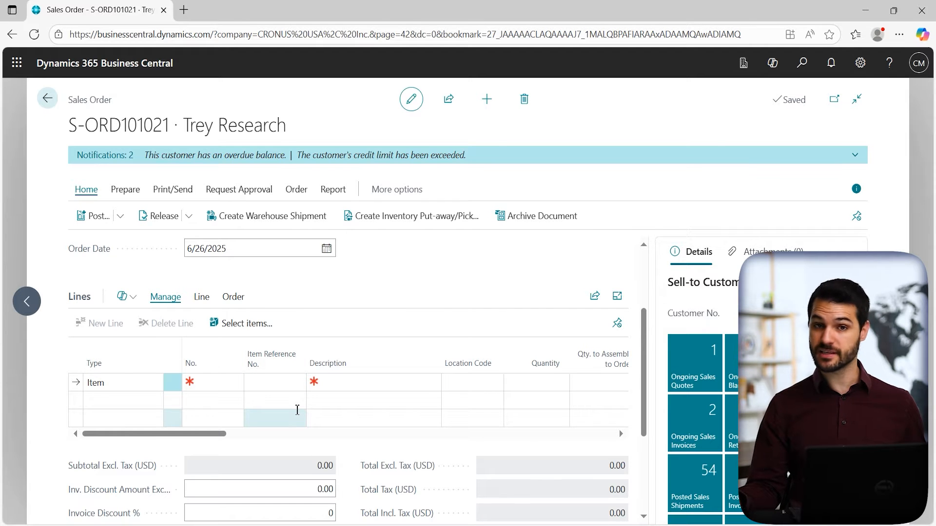
pyautogui.click(207, 383)
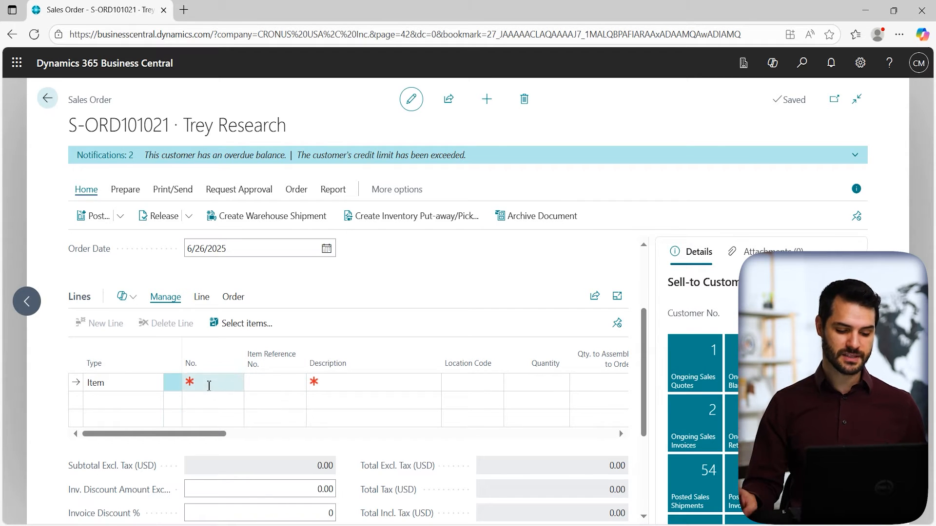
pyautogui.click(235, 383)
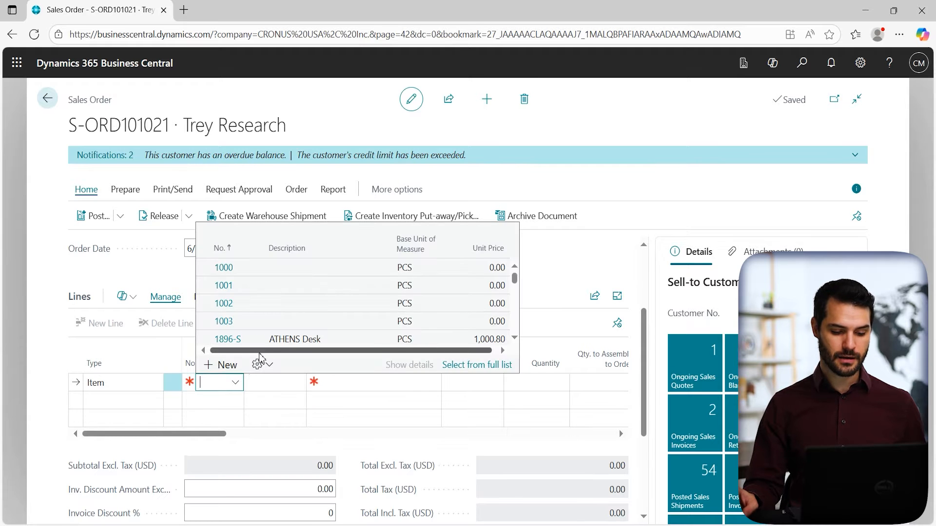
pyautogui.click(280, 345)
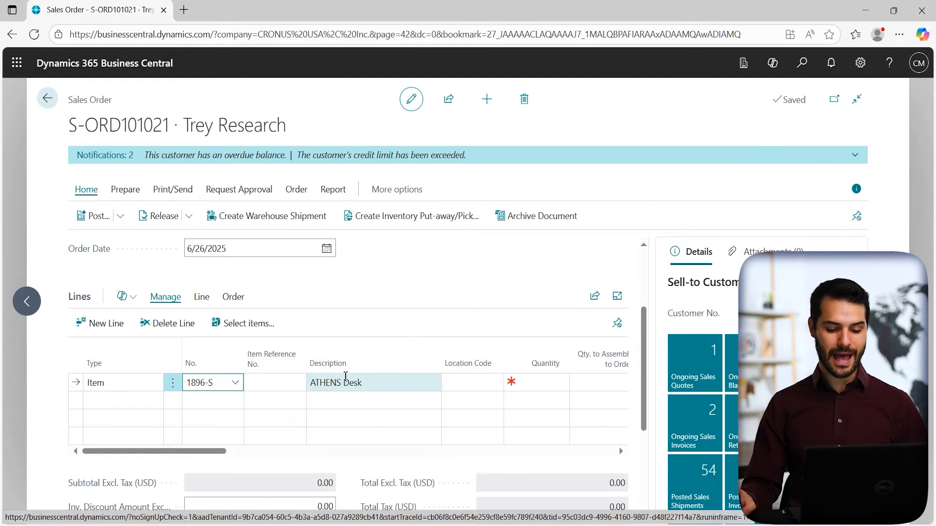
pyautogui.click(534, 383)
pyautogui.write('10')
pyautogui.click(522, 289)
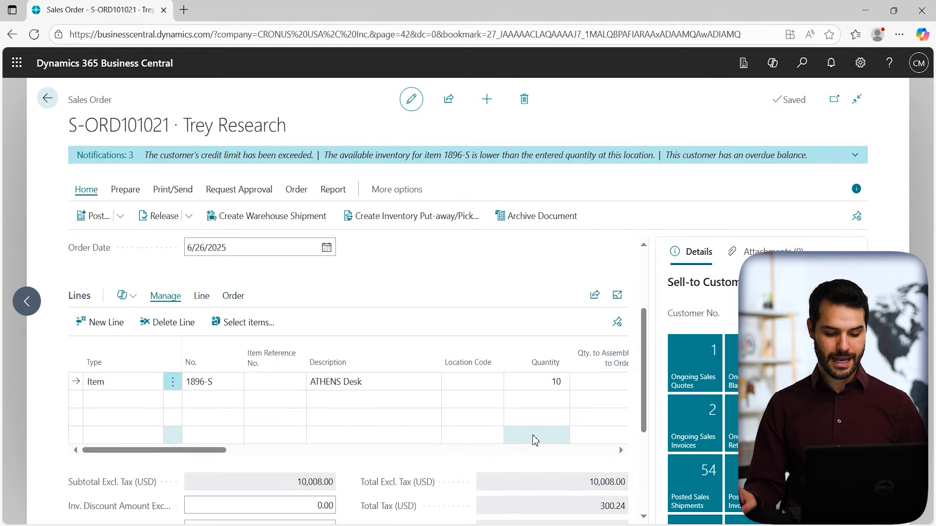
# - Review the desk line's price, tax and discount columns, the order totals, and the order's save and release status
pyautogui.scroll(-1, 532, 437)
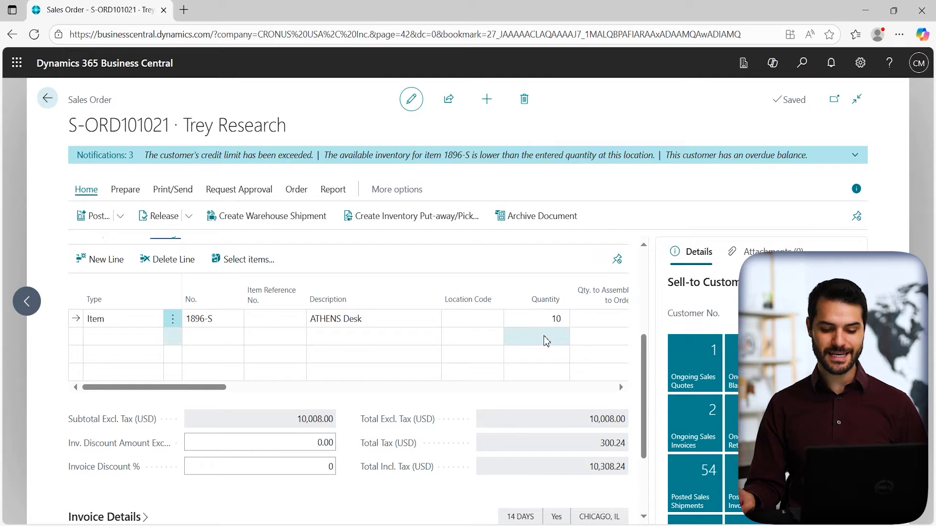
pyautogui.moveTo(203, 389); pyautogui.dragTo(328, 372)
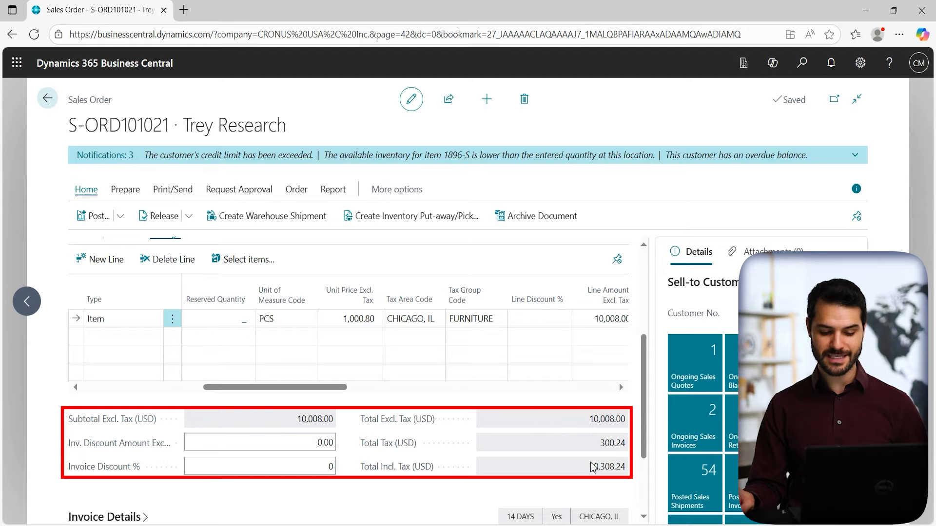
pyautogui.moveTo(322, 389); pyautogui.dragTo(233, 390)
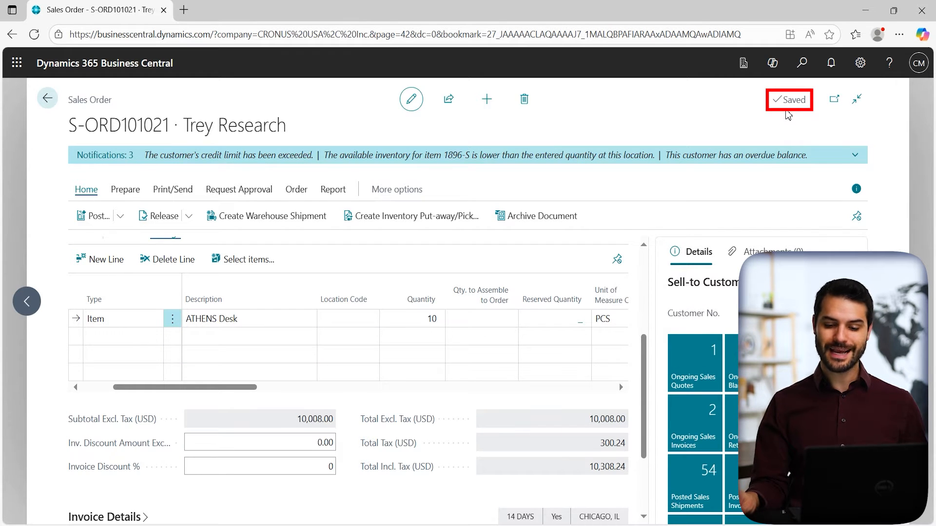
pyautogui.moveTo(795, 115)
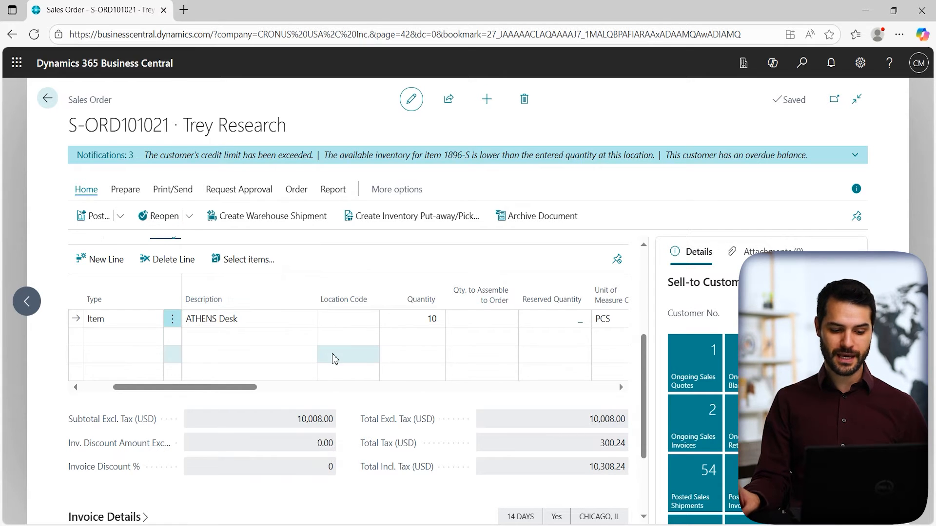
pyautogui.scroll(4, 332, 356)
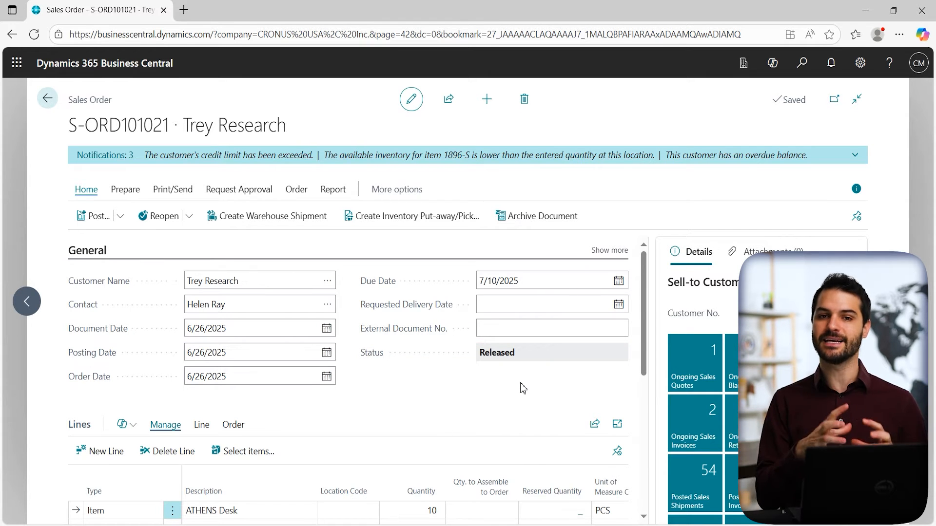
# - Try to change the ATHENS Desk line's quantity to 4 on the released order
pyautogui.scroll(-1, 449, 398)
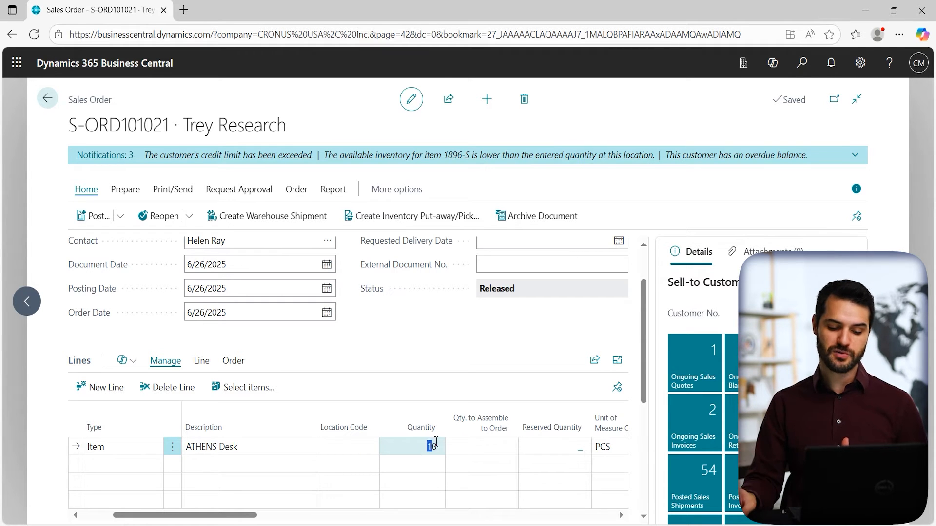
pyautogui.click(435, 445)
pyautogui.write('4')
pyautogui.click(455, 358)
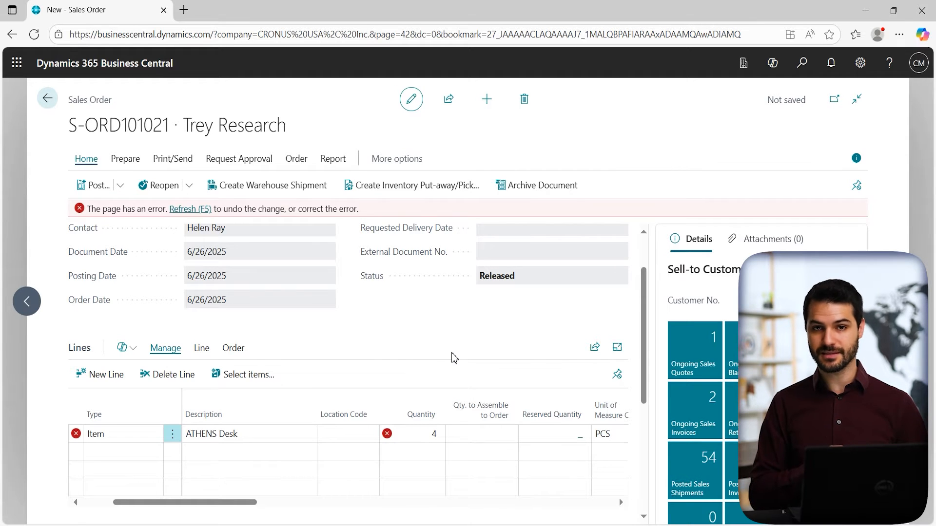
# - Enter 10 again as the desk line's quantity, examine the error on that value, and revert the pending change
pyautogui.click(435, 434)
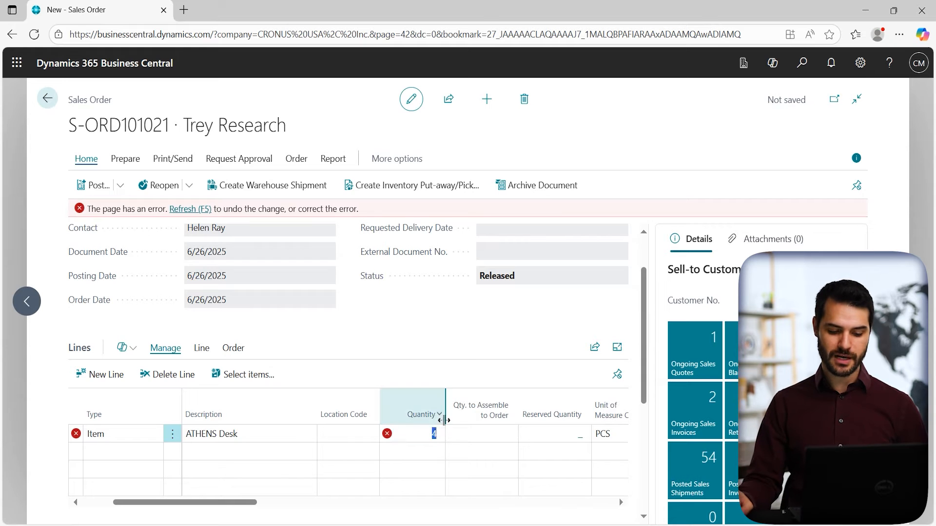
pyautogui.press('BackSpace')
pyautogui.write('10')
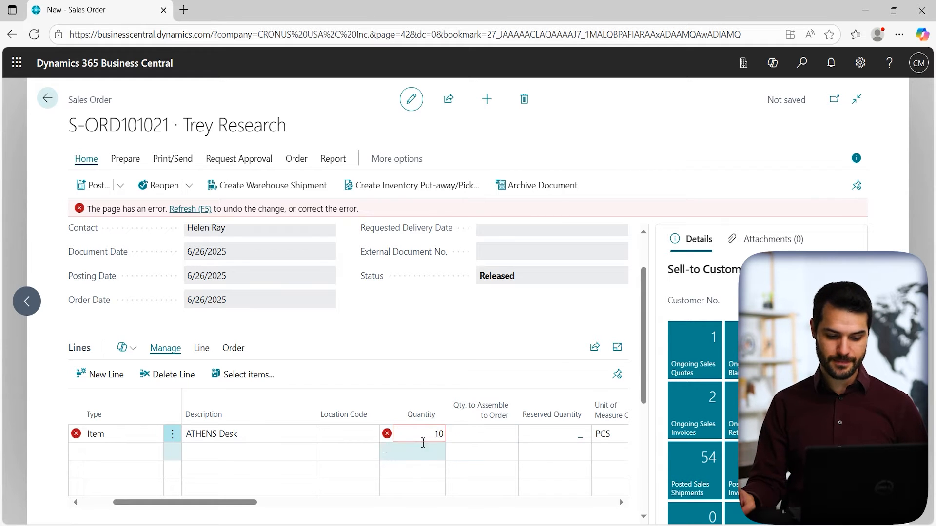
pyautogui.moveTo(386, 436)
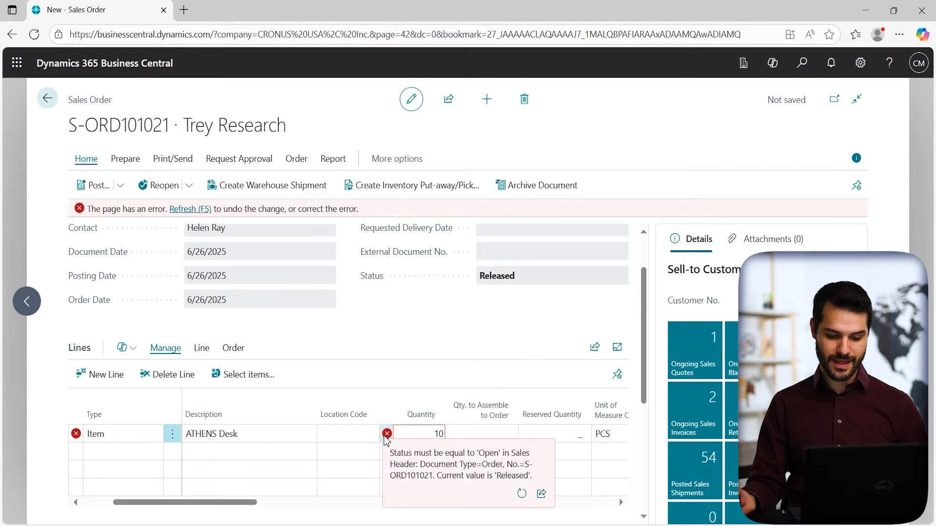
pyautogui.click(517, 489)
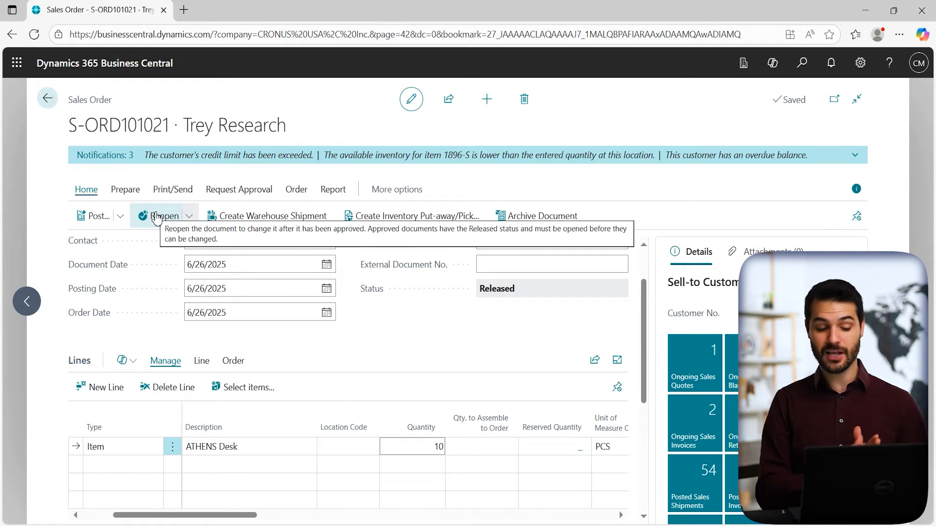
pyautogui.scroll(2, 370, 324)
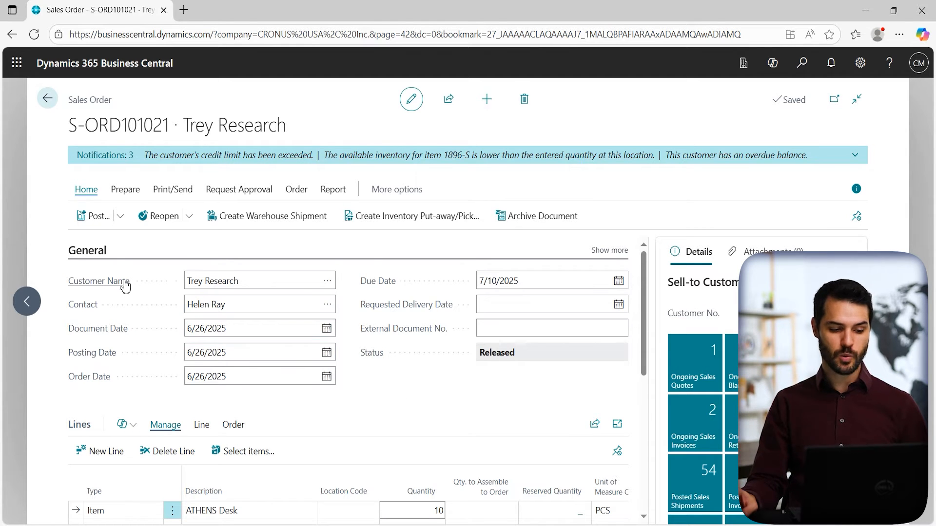
pyautogui.click(121, 220)
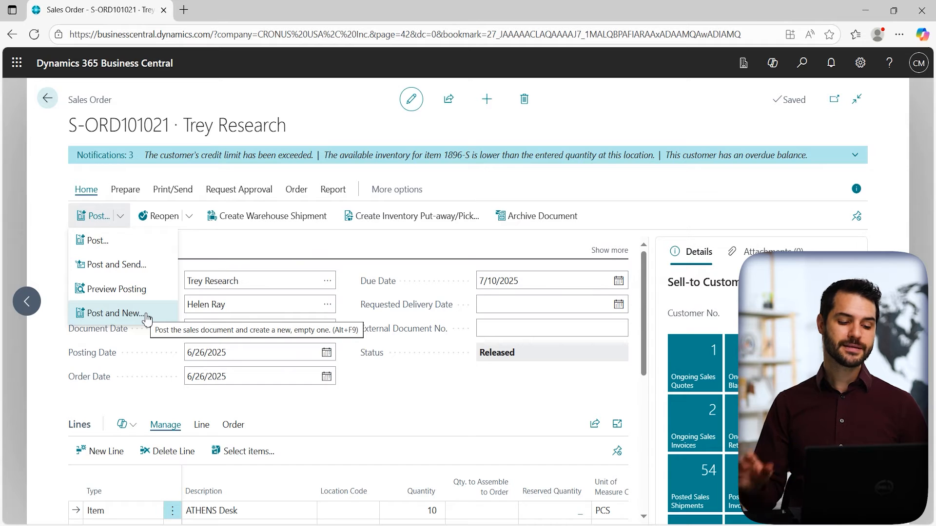
pyautogui.click(110, 240)
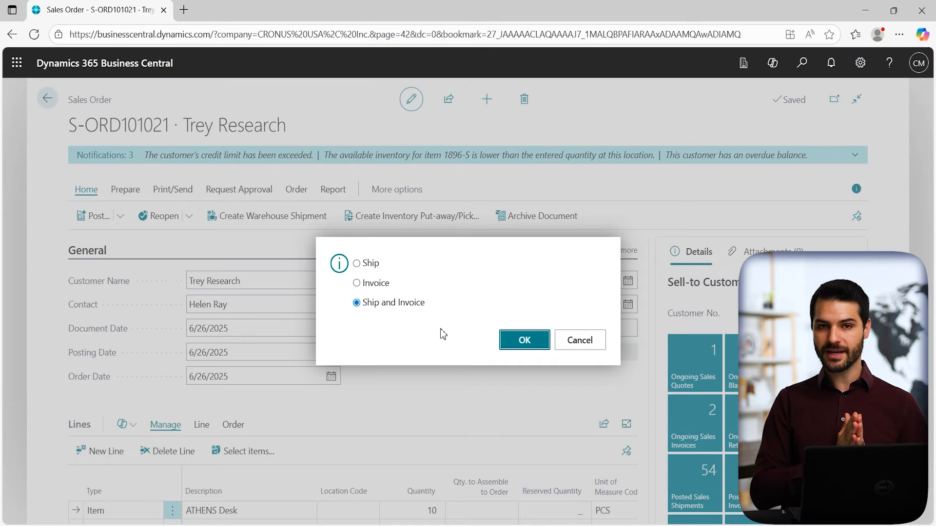
pyautogui.click(356, 263)
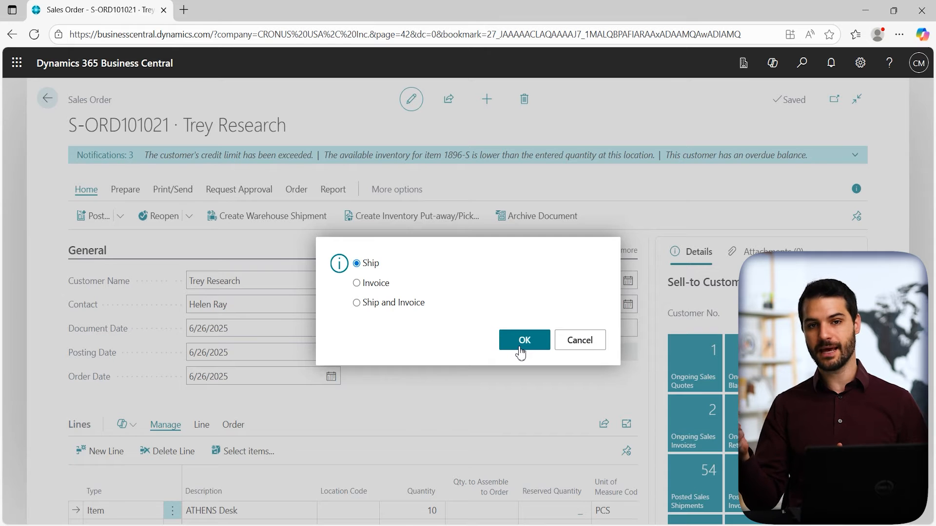
pyautogui.click(575, 344)
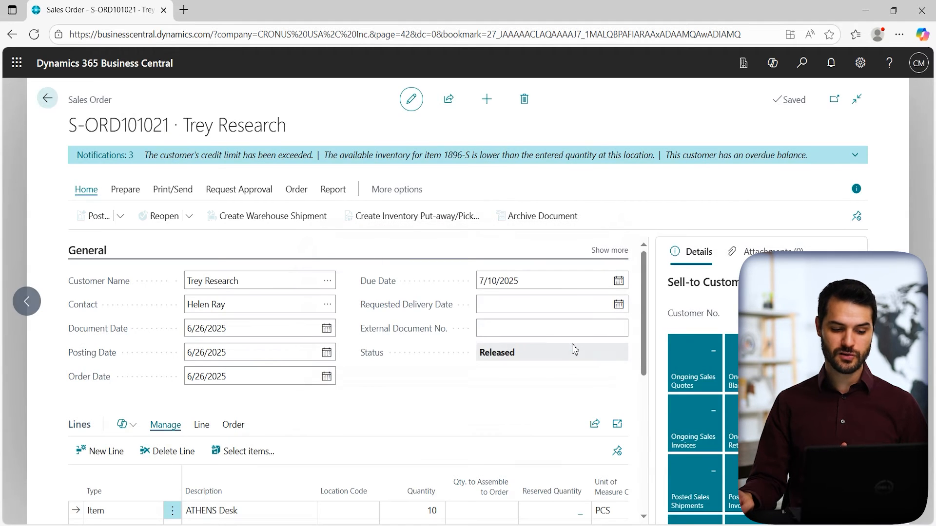
# - Reopen the sales order and set the ATHENS Desk line's Qty. to Ship to 5
pyautogui.click(163, 218)
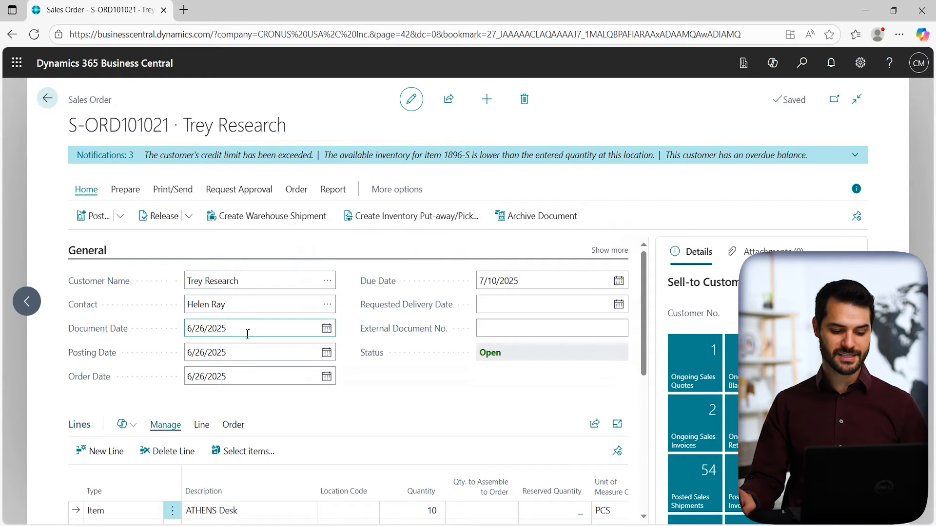
pyautogui.scroll(-1, 382, 346)
pyautogui.scroll(-1, 382, 343)
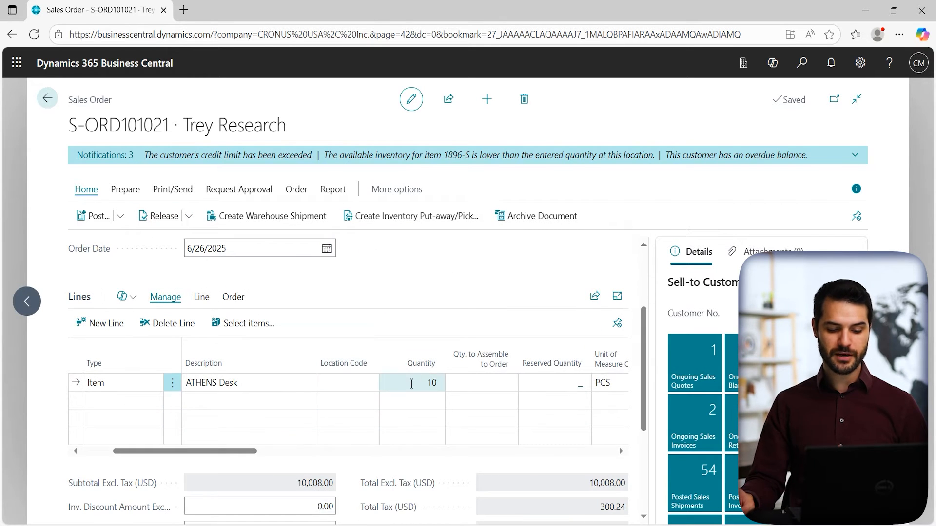
pyautogui.moveTo(174, 452); pyautogui.dragTo(431, 449)
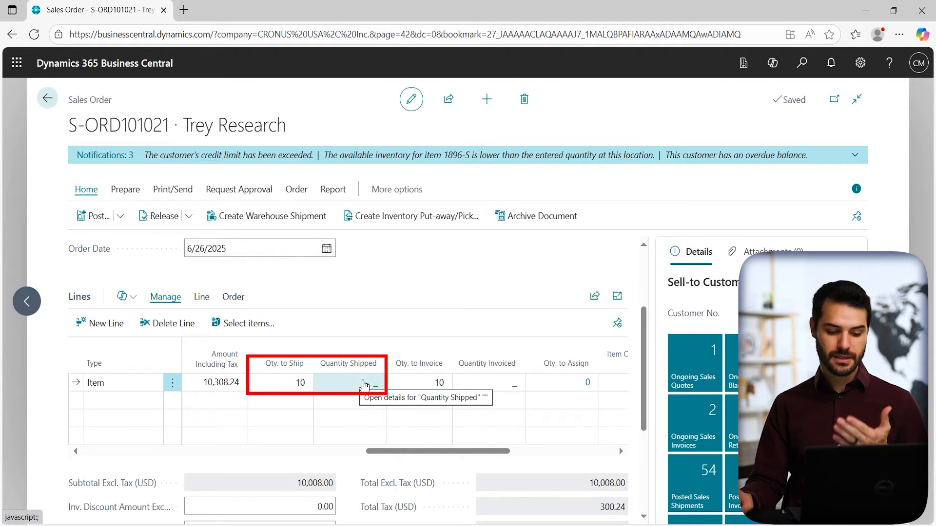
pyautogui.click(286, 382)
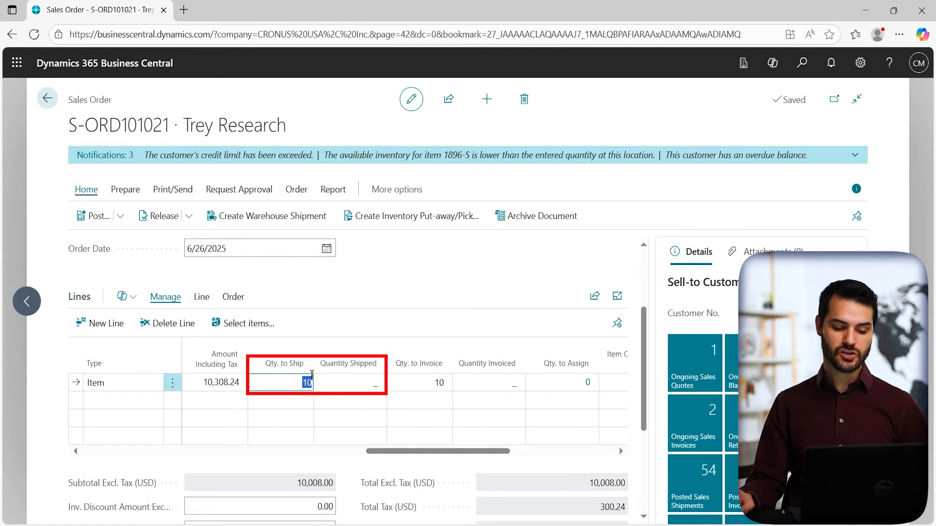
pyautogui.write('5')
pyautogui.click(340, 381)
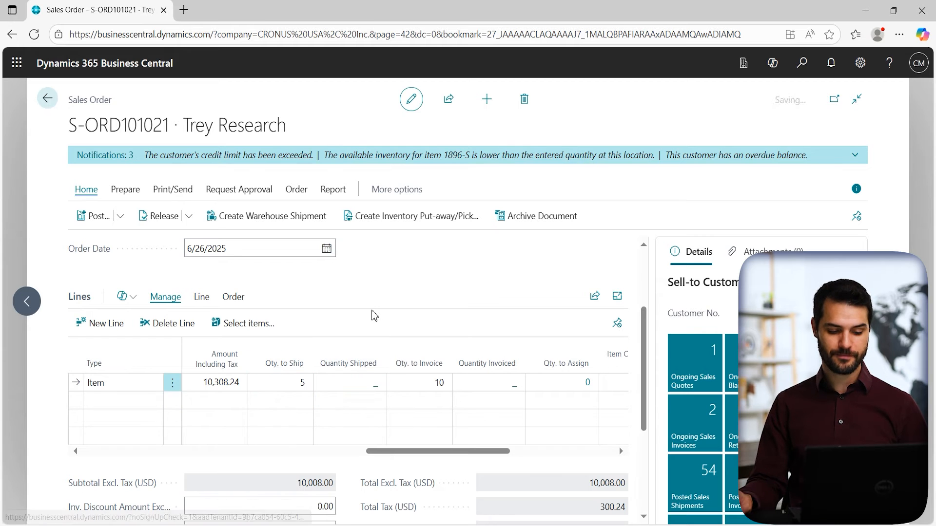
# - Release the sales order again and post it with the Ship option only
pyautogui.click(155, 223)
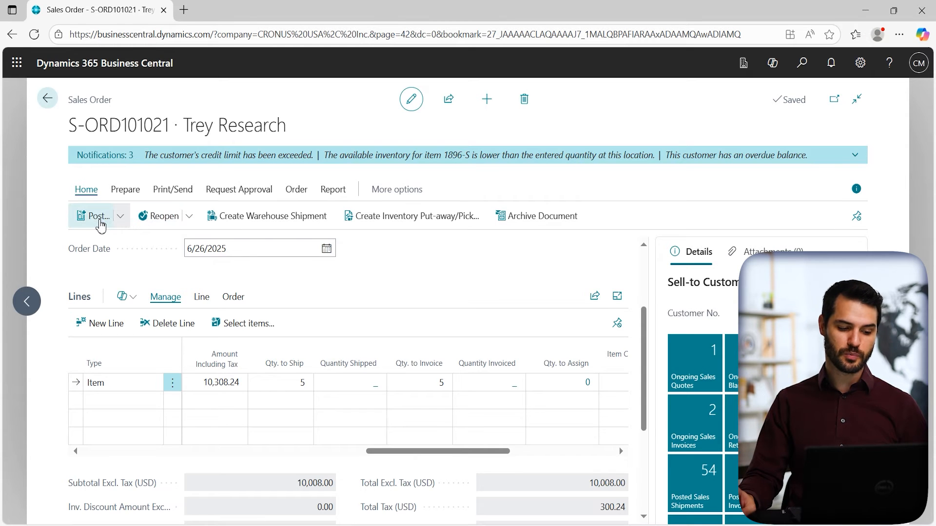
pyautogui.click(96, 216)
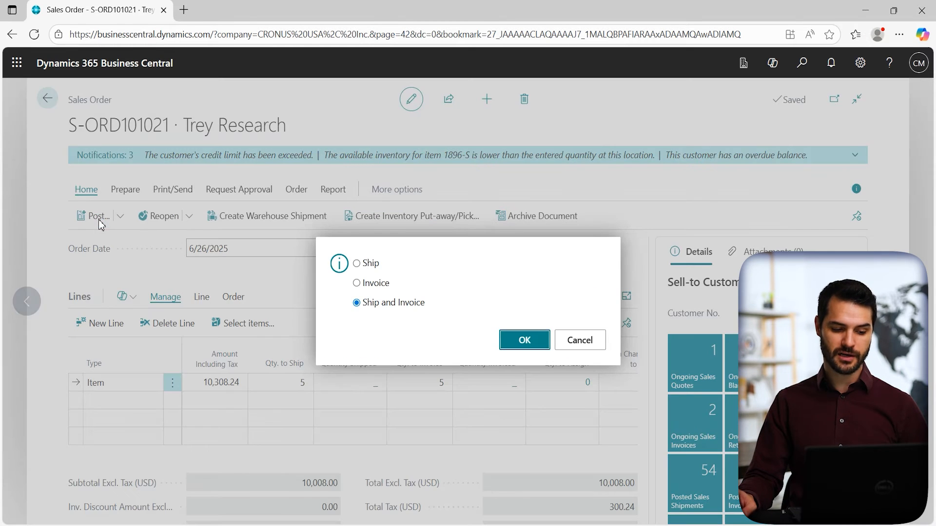
pyautogui.click(356, 263)
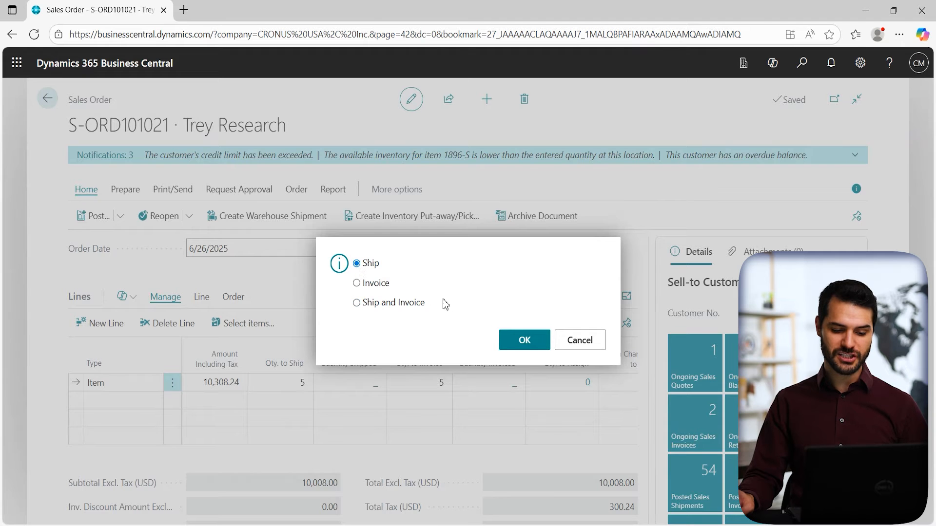
pyautogui.click(524, 341)
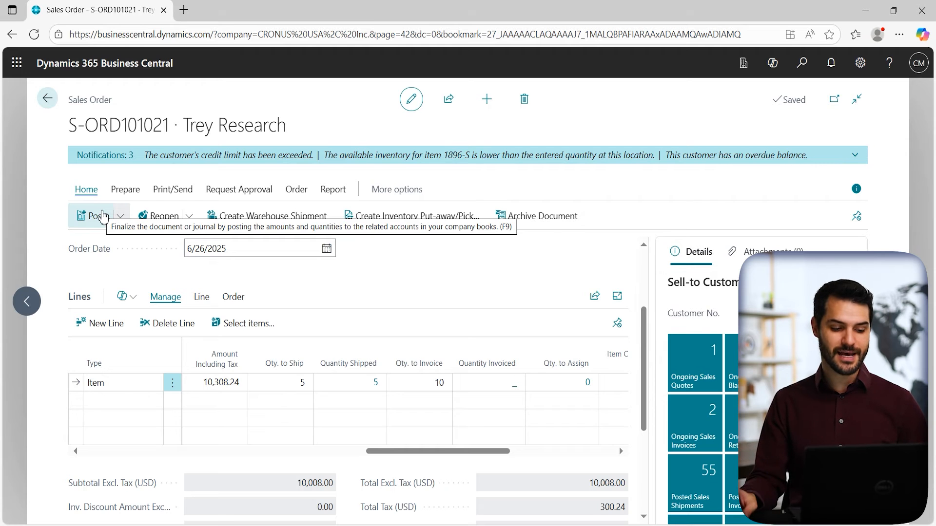
# - Post the remaining shipment of the ATHENS Desk sales order with the Ship option only
pyautogui.click(102, 217)
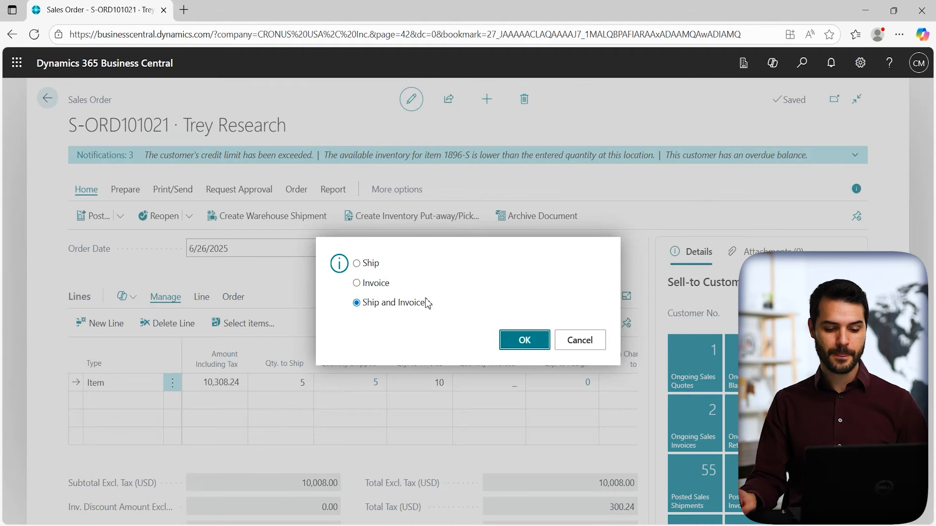
pyautogui.click(358, 264)
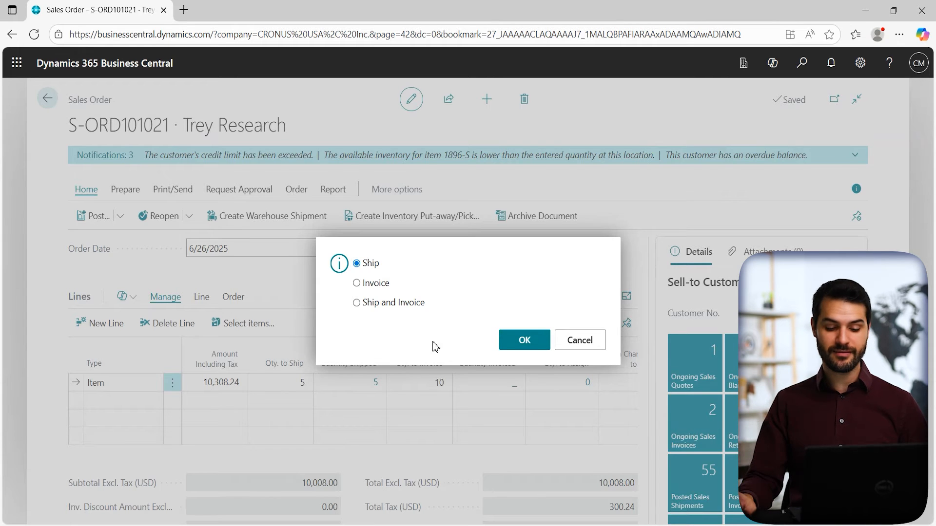
pyautogui.click(524, 340)
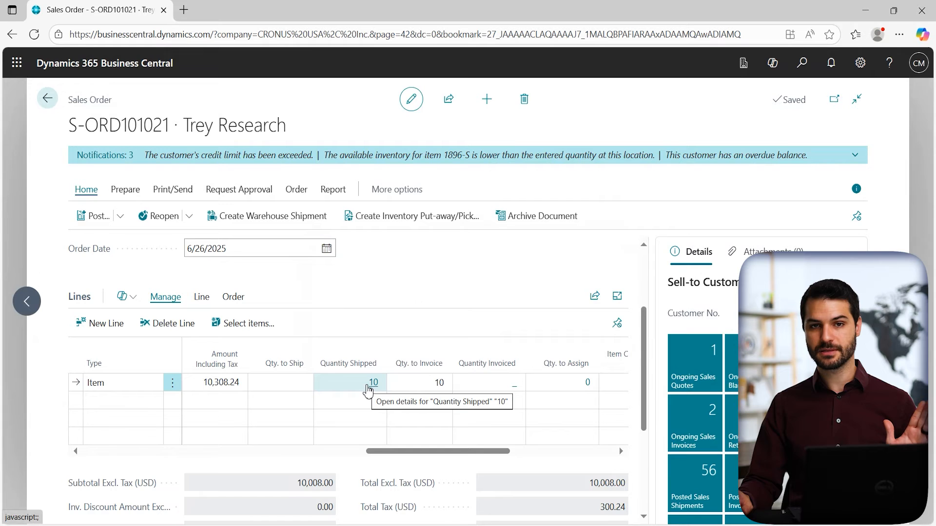
# - Duplicate the sales order's browser tab and open the customer's posted sales shipments from the sales history in the copy
pyautogui.rightClick(76, 10)
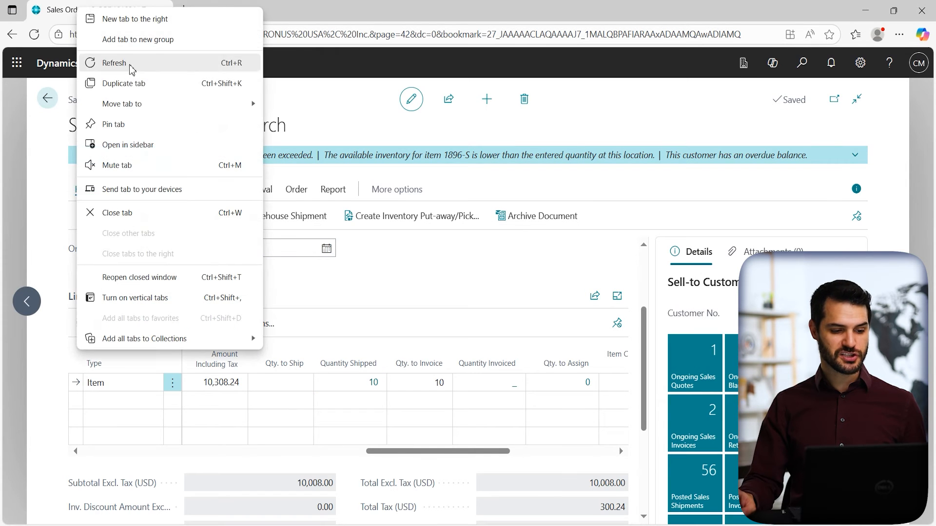
pyautogui.click(138, 89)
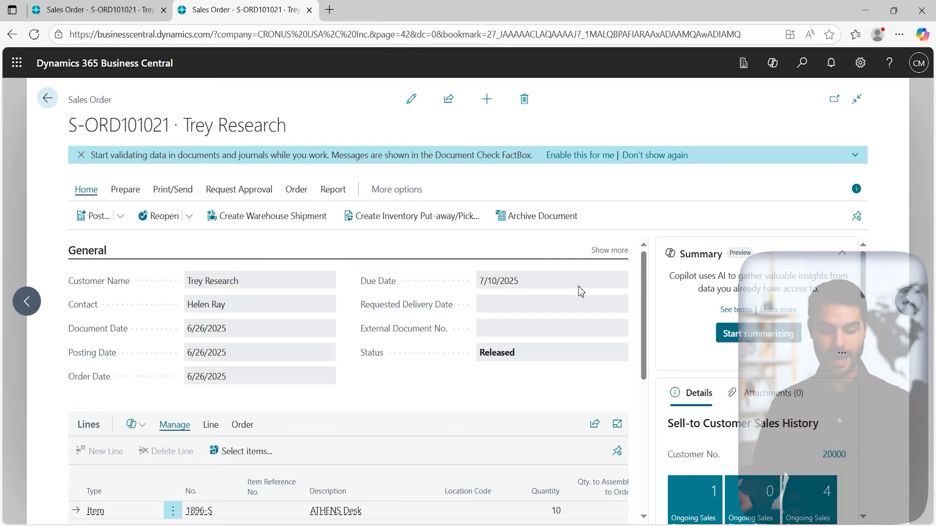
pyautogui.scroll(-2, 578, 301)
pyautogui.scroll(-4, 577, 301)
pyautogui.scroll(-5, 709, 308)
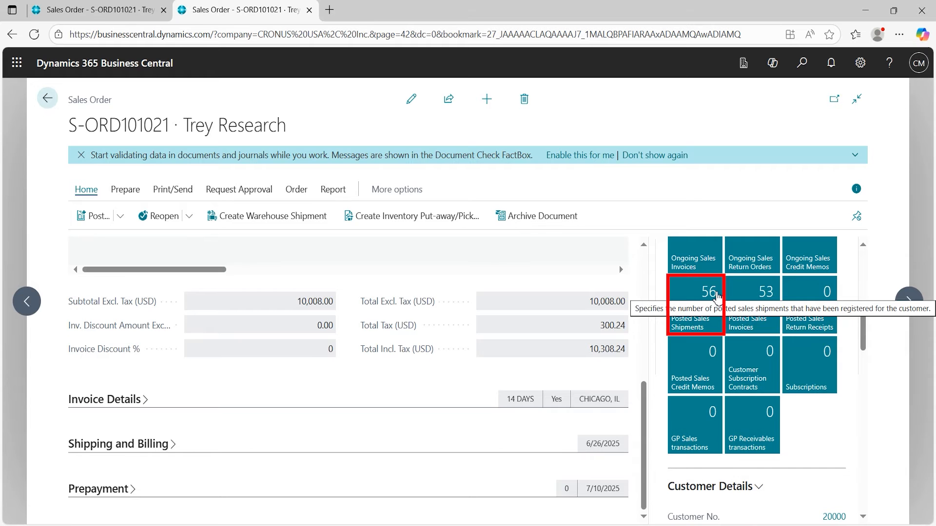
pyautogui.click(709, 292)
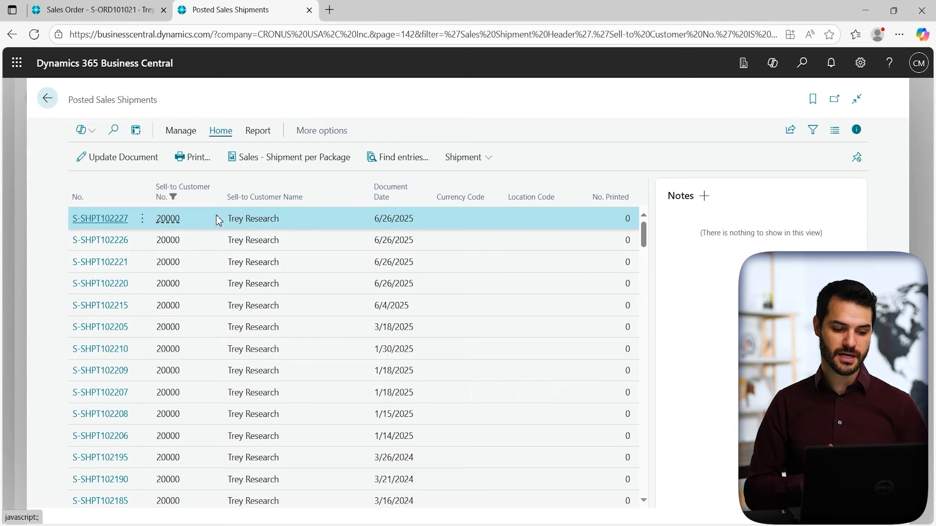
# - Review the ATHENS Desk lines in Trey Research's two most recent posted shipments, returning to the shipments list after each
pyautogui.click(121, 242)
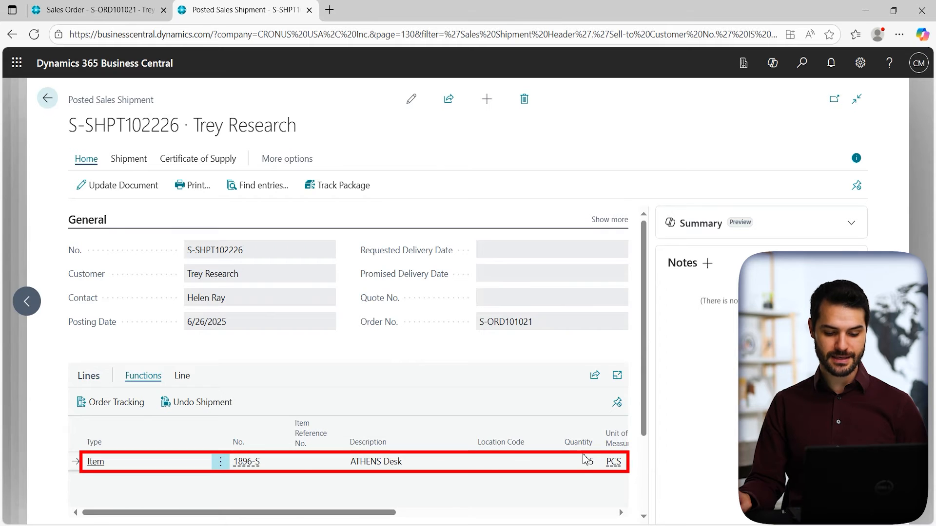
pyautogui.click(47, 98)
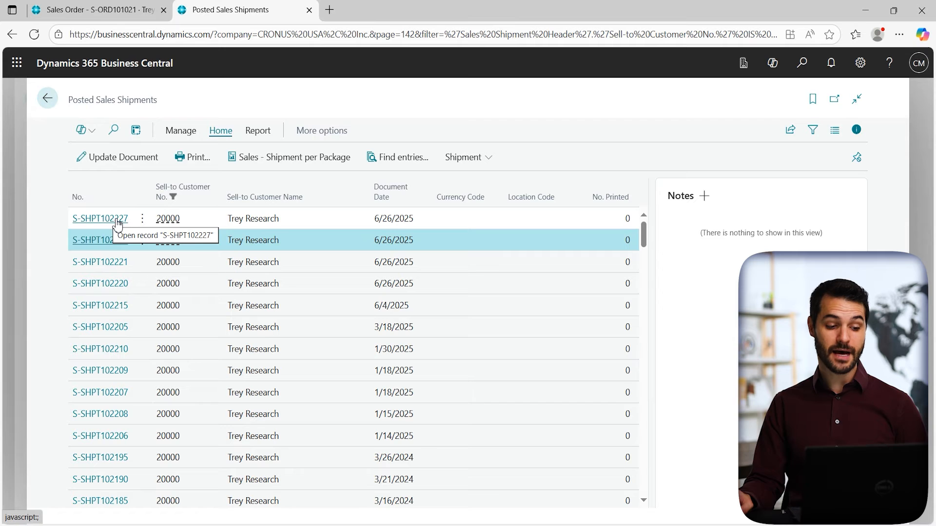
pyautogui.click(105, 222)
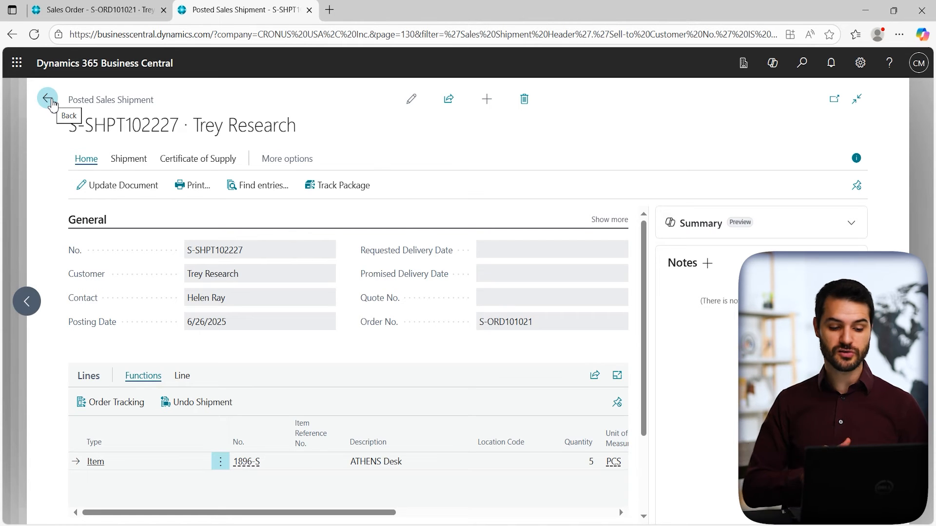
pyautogui.click(52, 103)
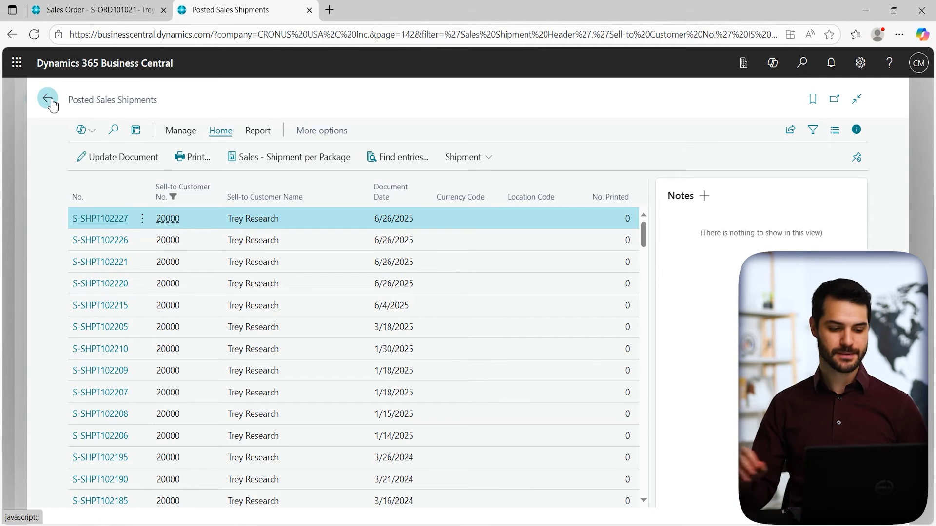
# - Switch back to the original sales order, post it with the Invoice option, and open the posted sales invoice
pyautogui.click(70, 11)
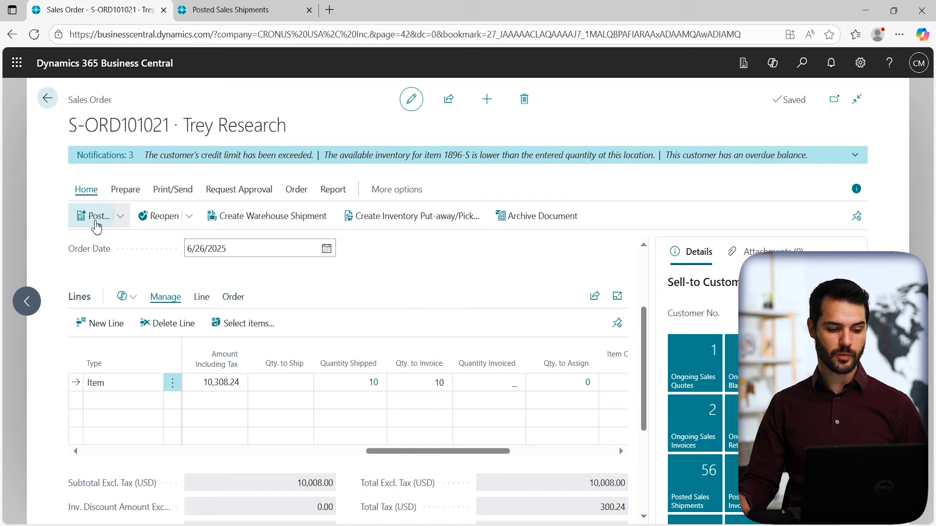
pyautogui.click(96, 224)
pyautogui.click(357, 283)
pyautogui.click(513, 337)
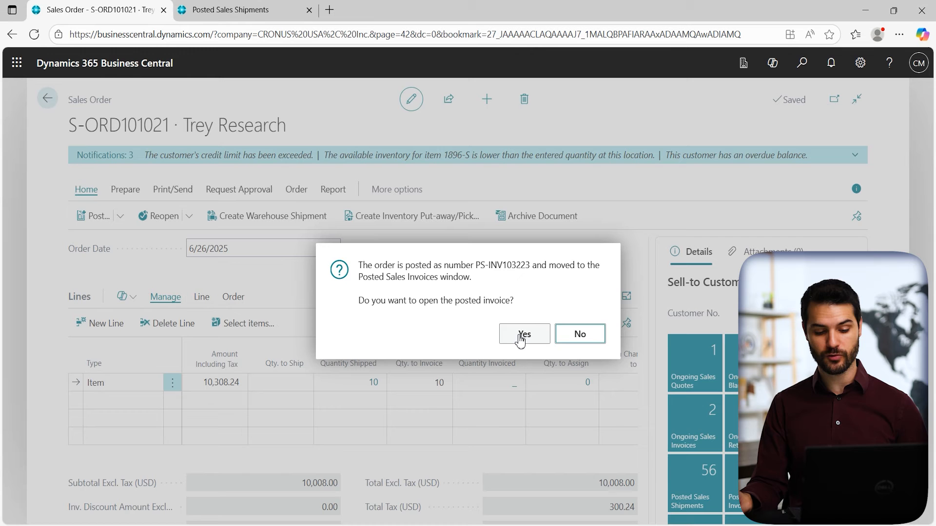
pyautogui.click(521, 340)
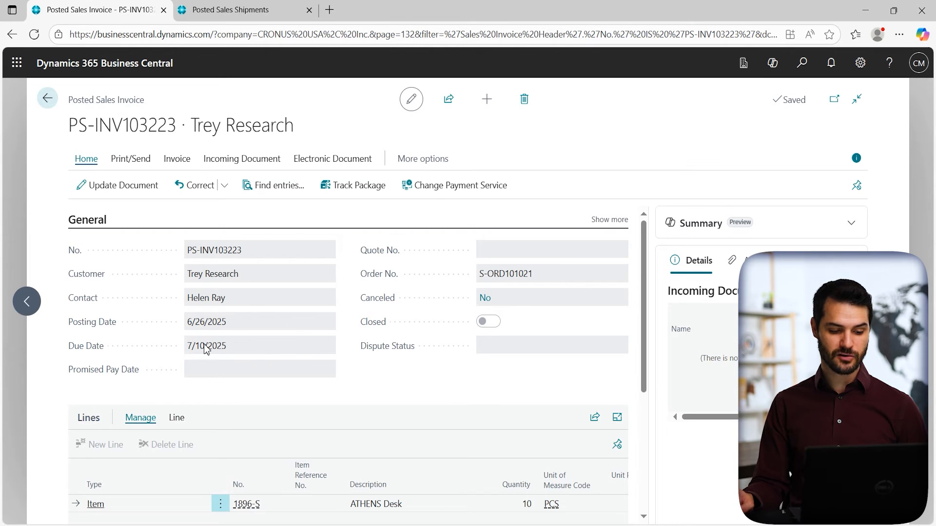
# - Examine the posted invoice's general details, desk line and totals, and view the available correction options without applying any
pyautogui.scroll(-3, 365, 378)
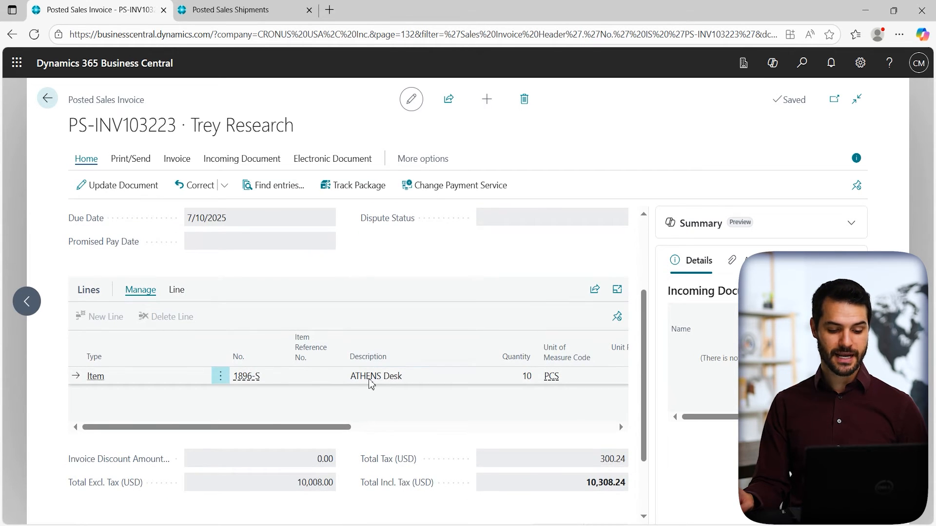
pyautogui.scroll(-2, 470, 397)
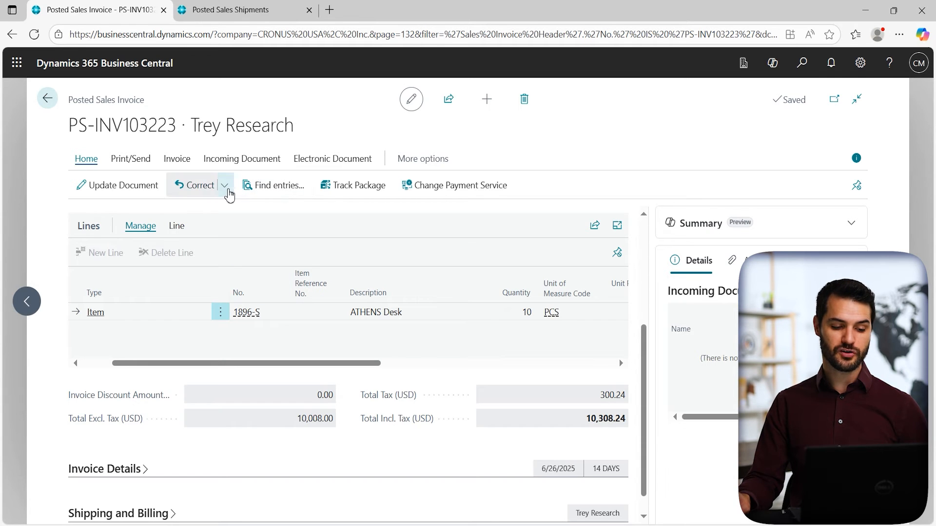
pyautogui.click(226, 189)
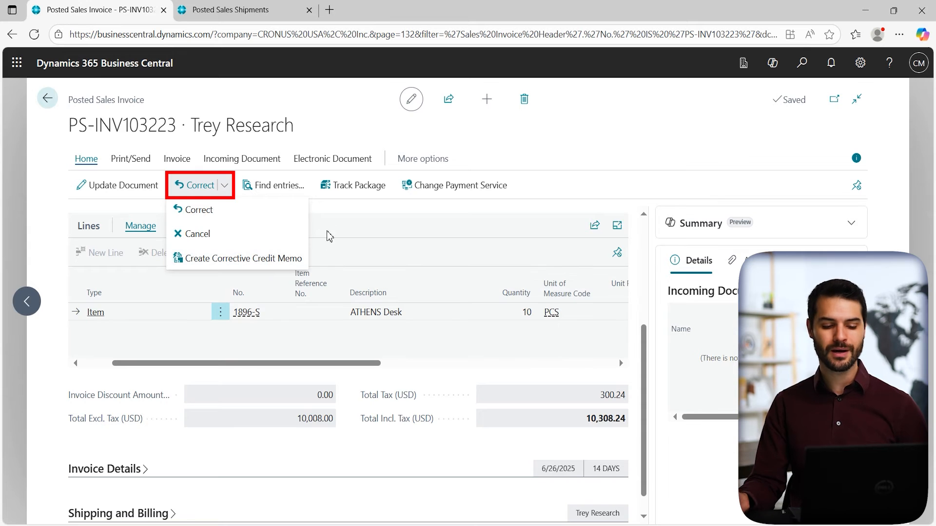
pyautogui.click(350, 206)
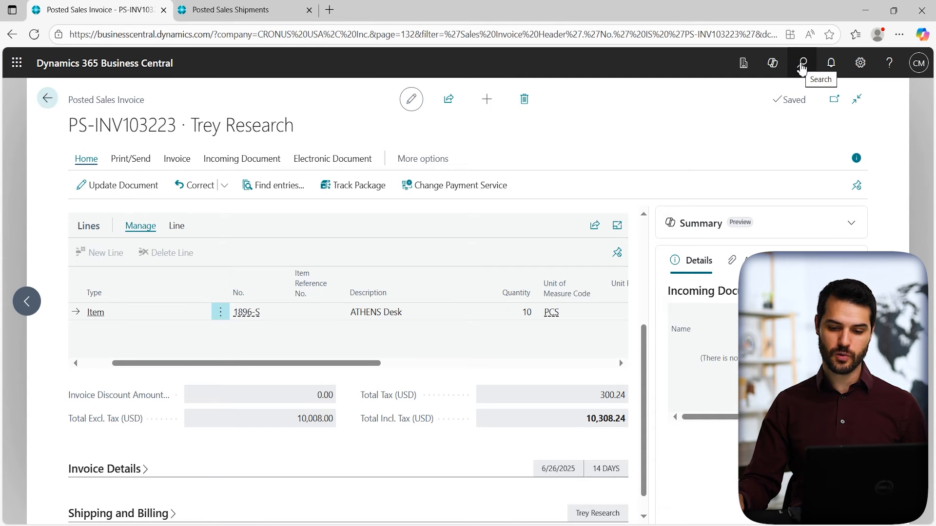
# - Search for "cash receipt jo" and open the Cash Receipt Journals page
pyautogui.click(802, 67)
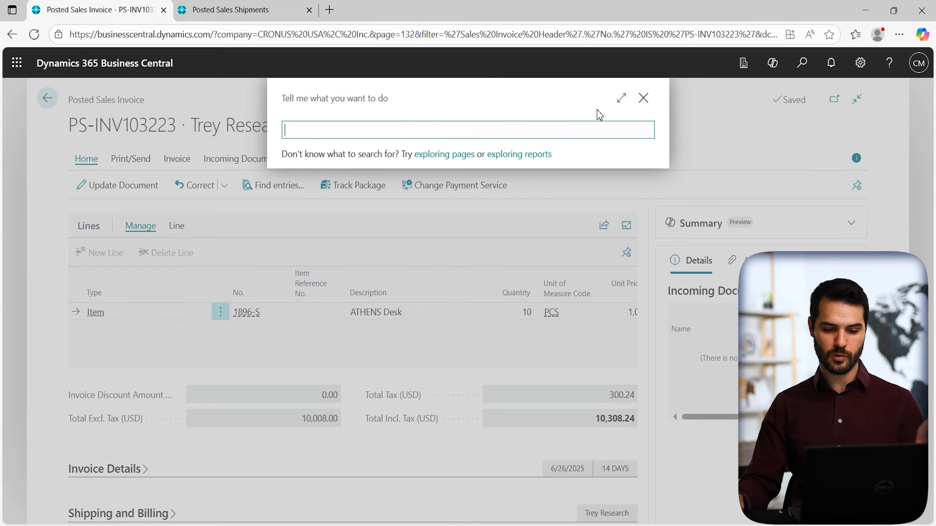
pyautogui.click(644, 99)
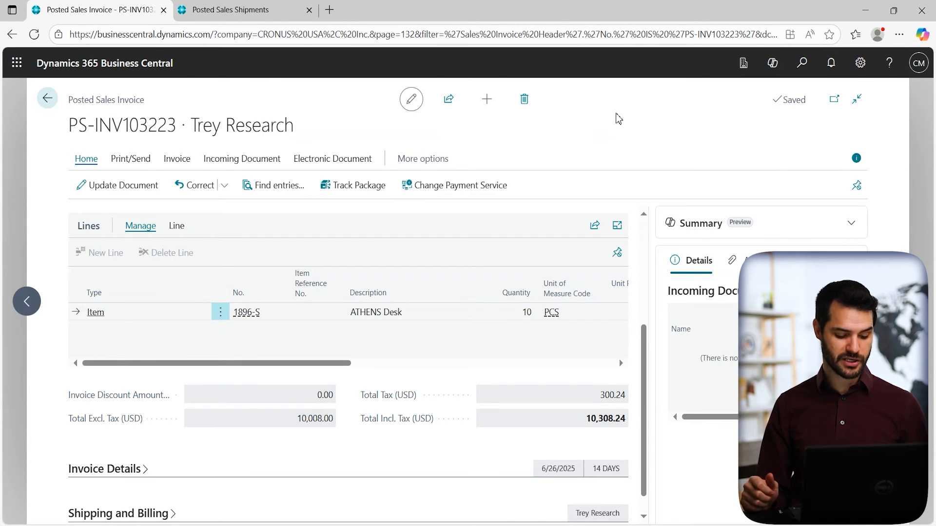
pyautogui.hotkey('alt', 'q')
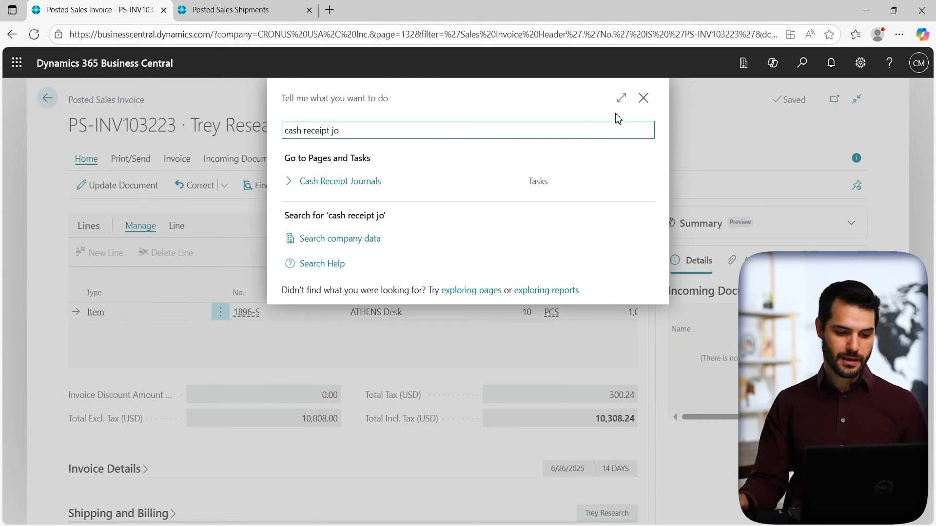
pyautogui.click(401, 184)
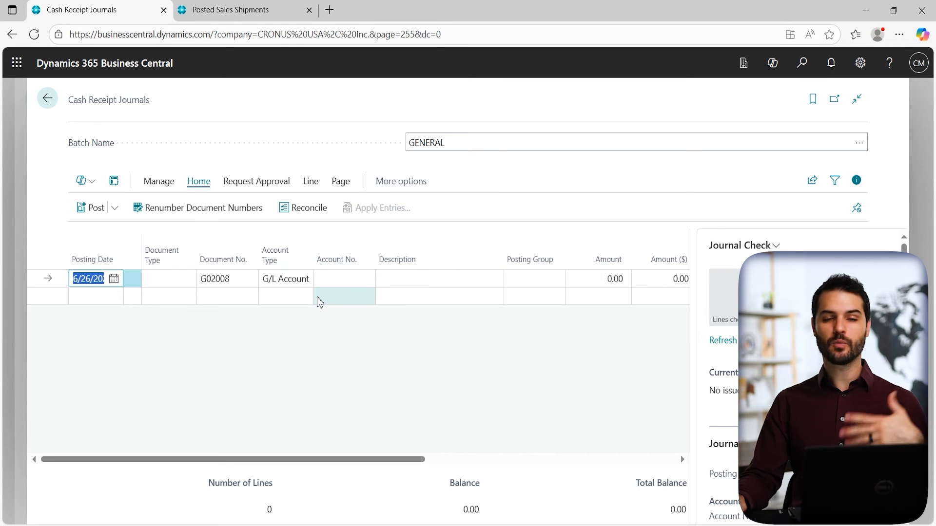
# - Examine the GENERAL batch's journal columns, from the account and amount fields to the balancing account and applies-to fields
pyautogui.moveTo(275, 461); pyautogui.dragTo(391, 463)
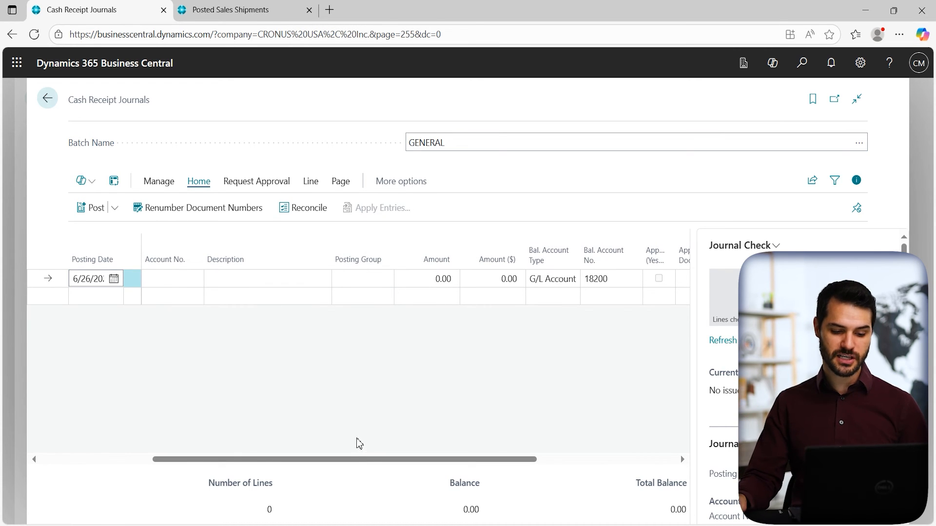
pyautogui.moveTo(329, 459); pyautogui.dragTo(420, 408)
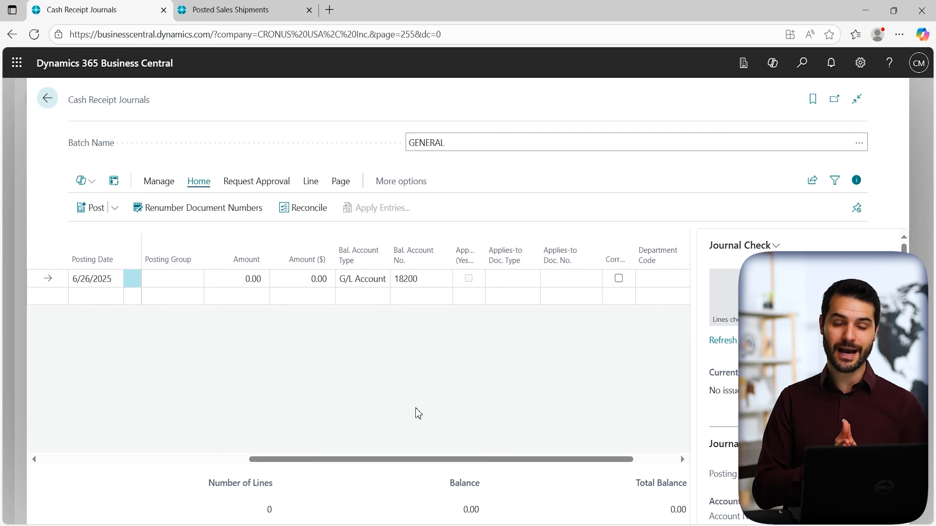
pyautogui.moveTo(398, 463); pyautogui.dragTo(440, 337)
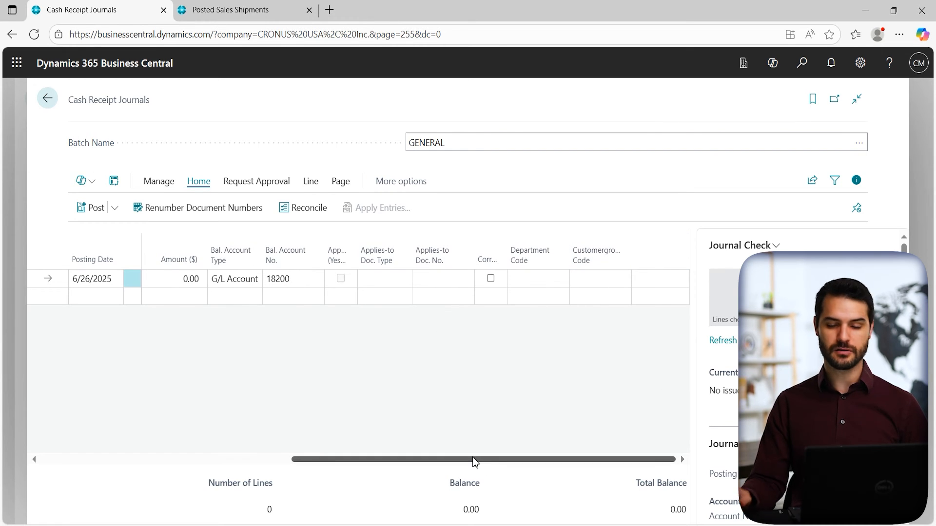
pyautogui.moveTo(475, 462); pyautogui.dragTo(243, 486)
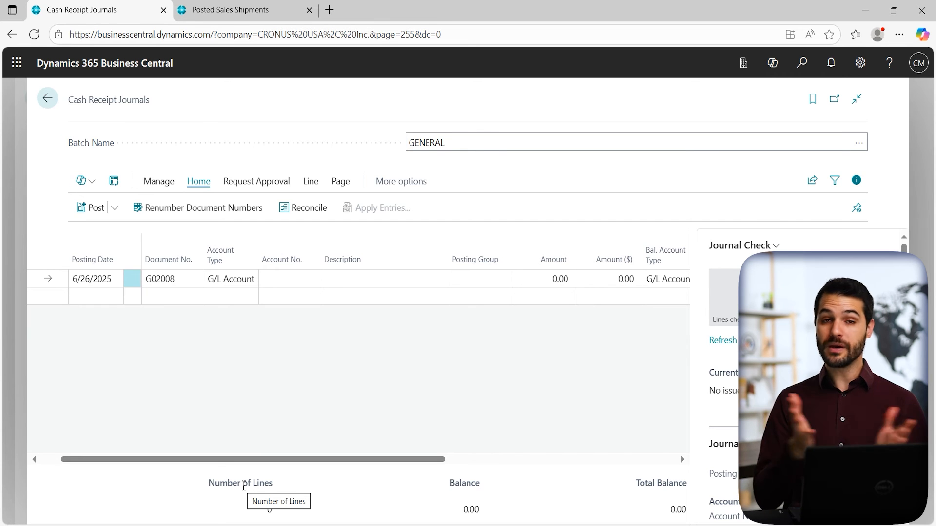
# - Search for "register customer" and open the Register Customer Payments page
pyautogui.hotkey('alt', 'q')
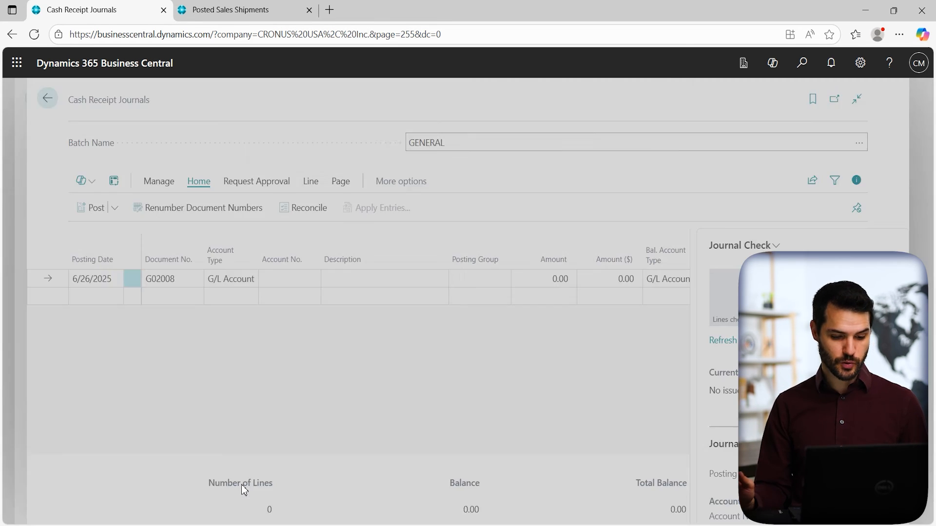
pyautogui.write('register customer')
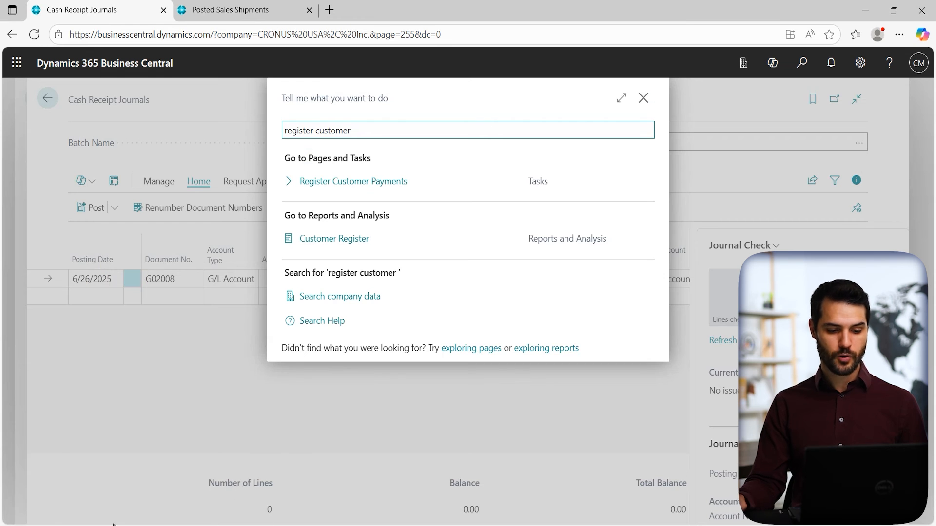
pyautogui.click(422, 191)
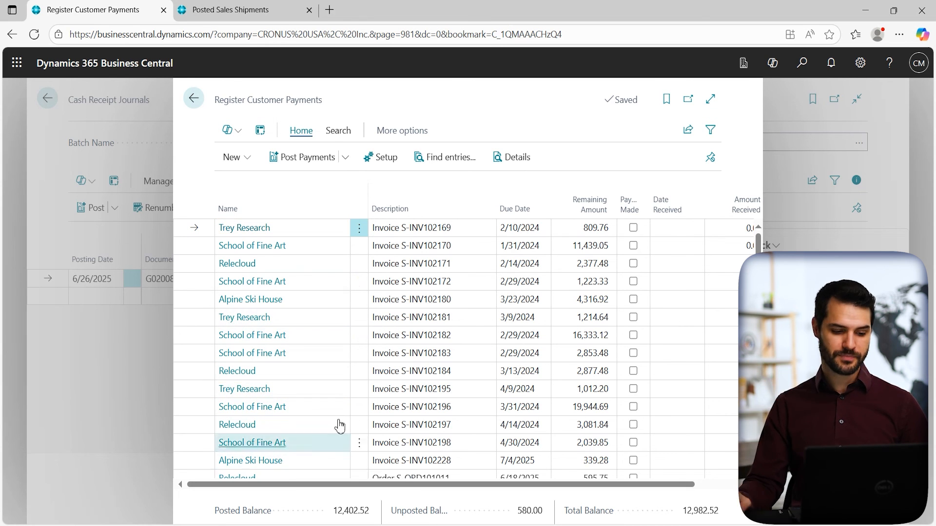
# - Mark Payment Made for the three Trey Research invoices due 2/10/2024, 3/9/2024 and 4/9/2024
pyautogui.click(633, 229)
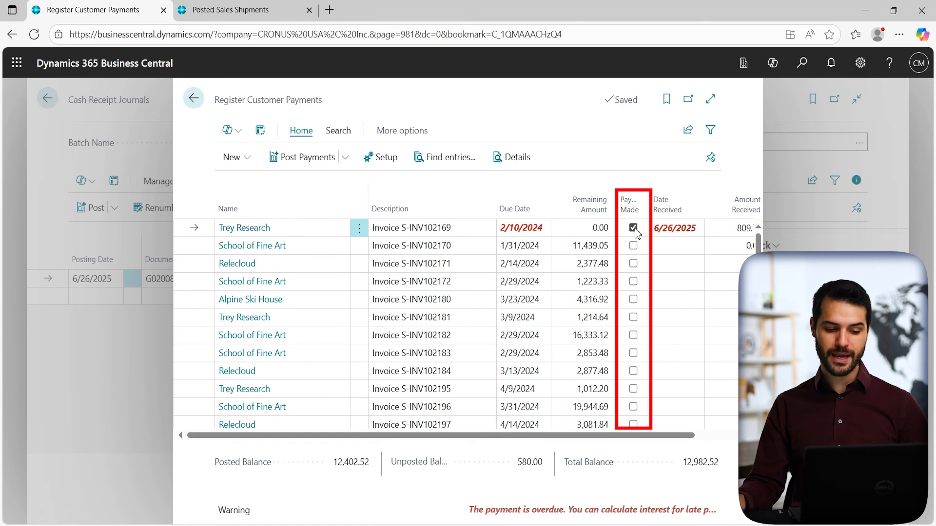
pyautogui.click(633, 318)
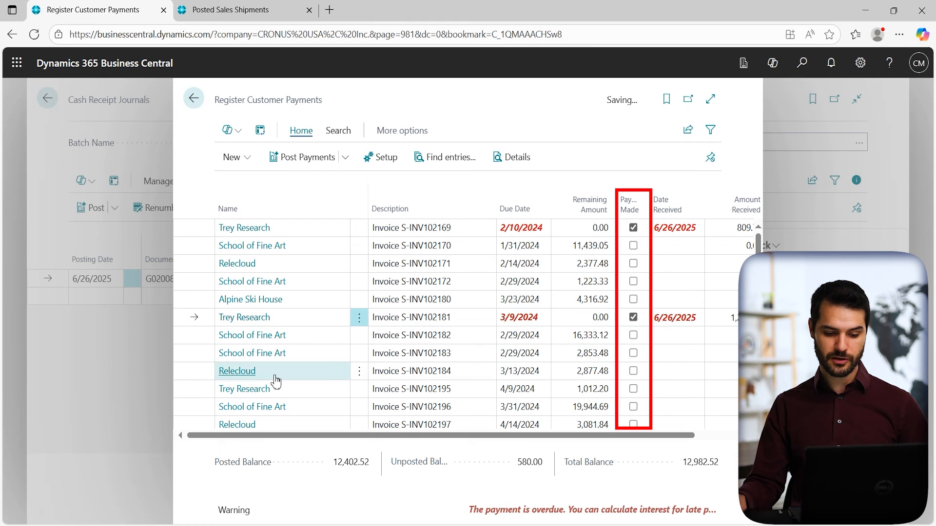
pyautogui.click(634, 389)
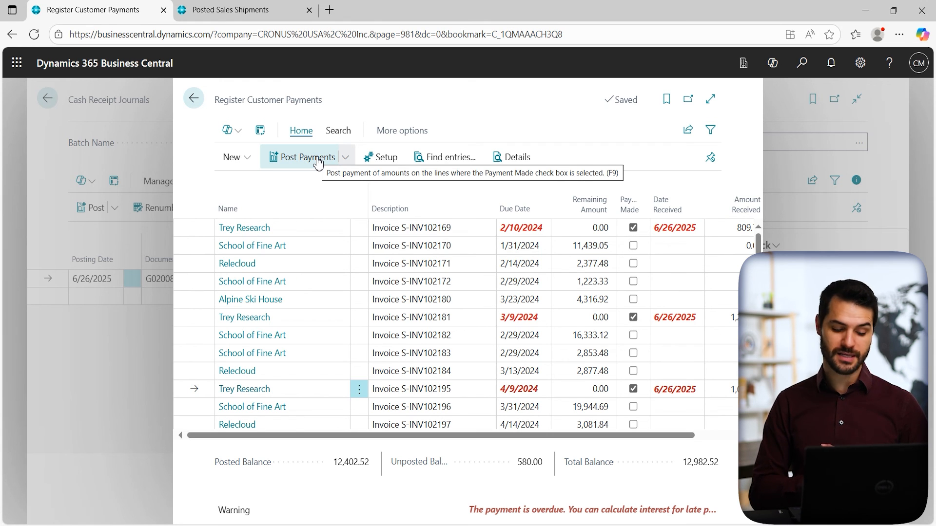
# - Search for "sales & receivables" to find the setup page
pyautogui.hotkey('alt', 'q')
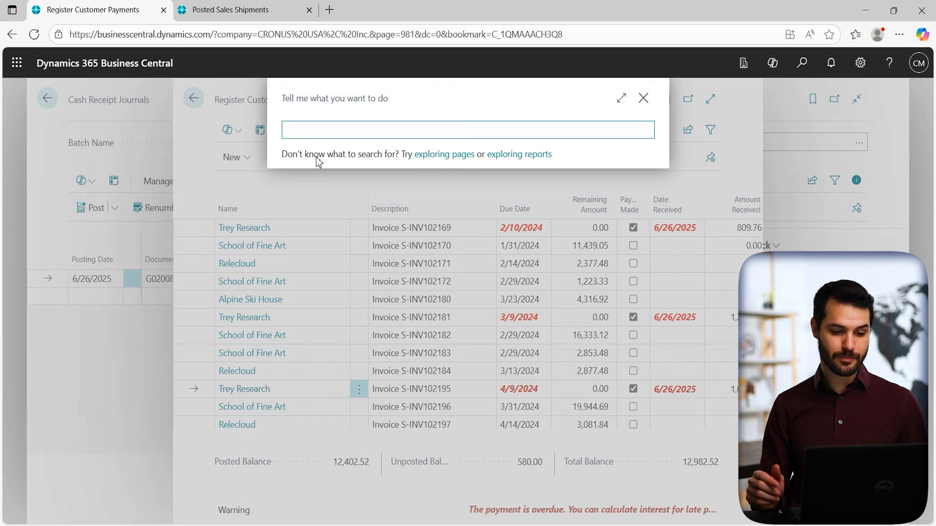
pyautogui.write('sales ')
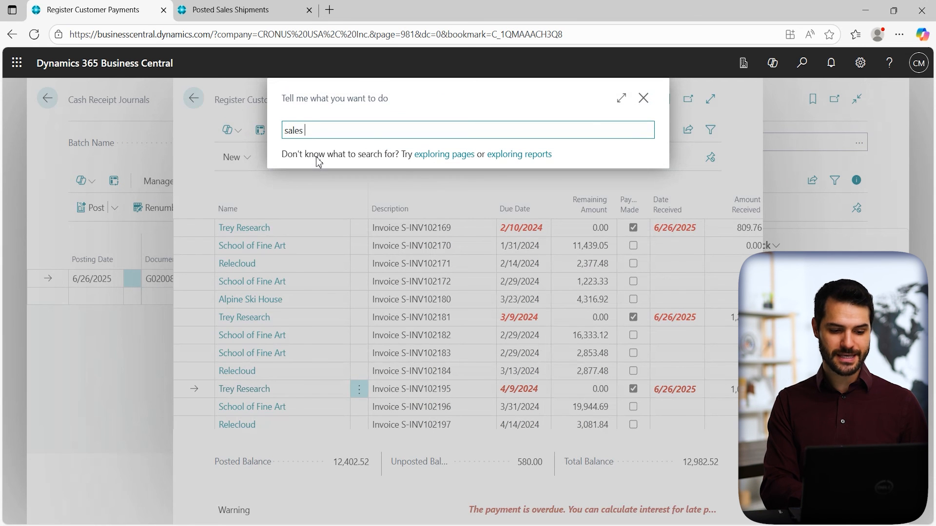
pyautogui.write('& receivables')
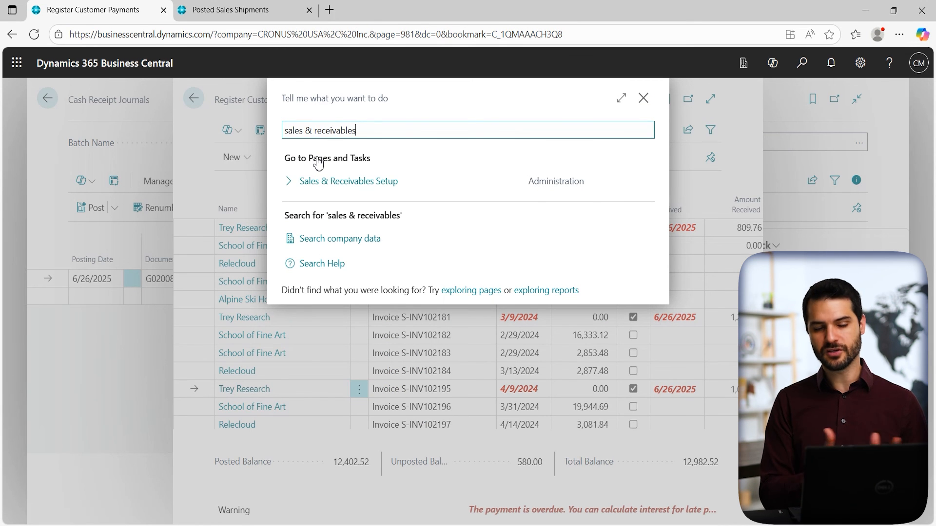
# - Try the page search with "and" in place of the ampersand, and remove that word again
pyautogui.doubleClick(308, 136)
pyautogui.write('and')
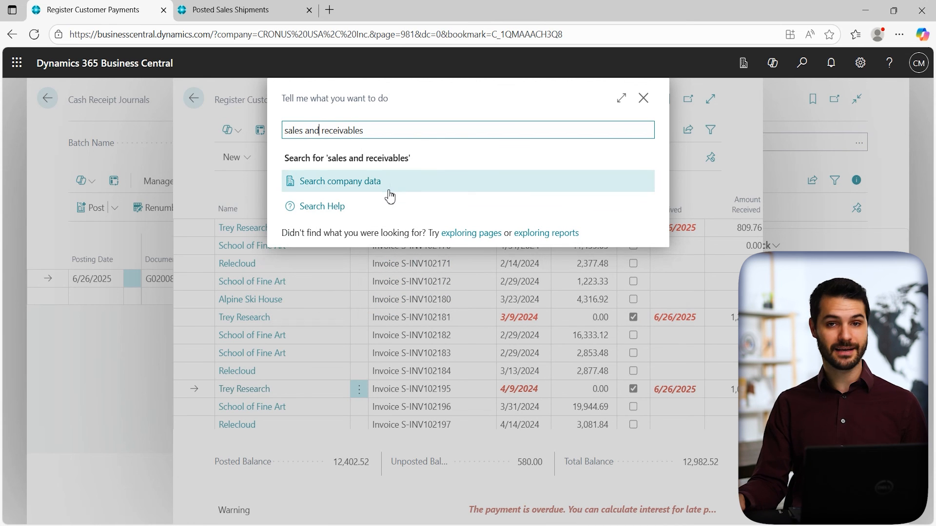
pyautogui.press('BackSpace')
pyautogui.press('BackSpace')
pyautogui.press('BackSpace')
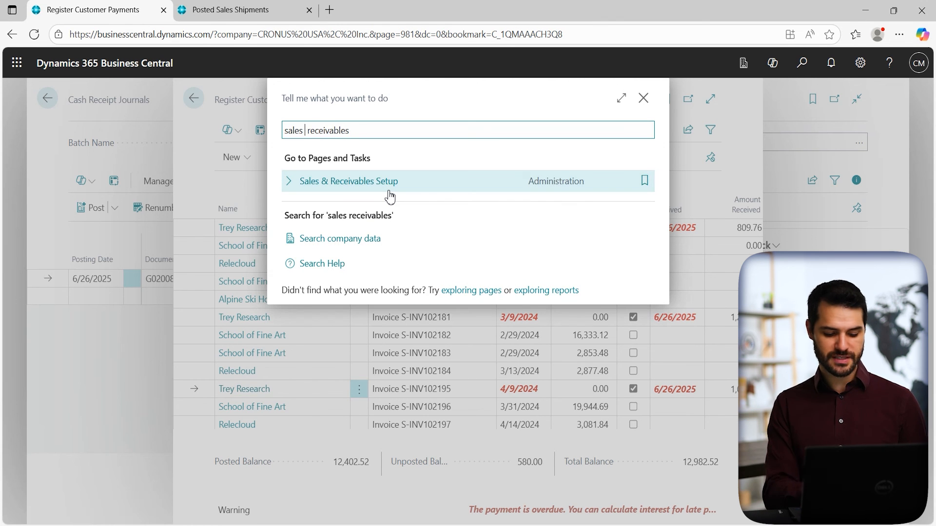
# - Complete the search as "sales & receivables" and open the Sales & Receivables Setup page
pyautogui.write('&')
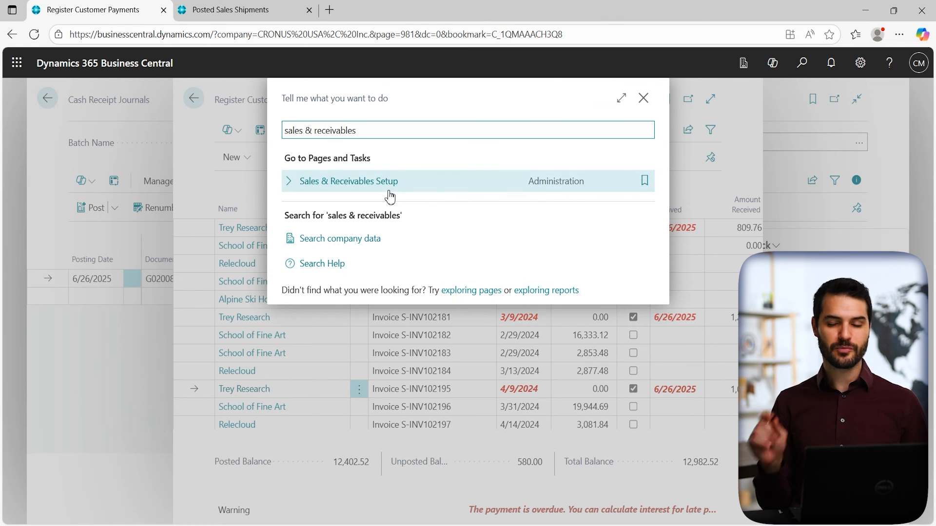
pyautogui.click(405, 187)
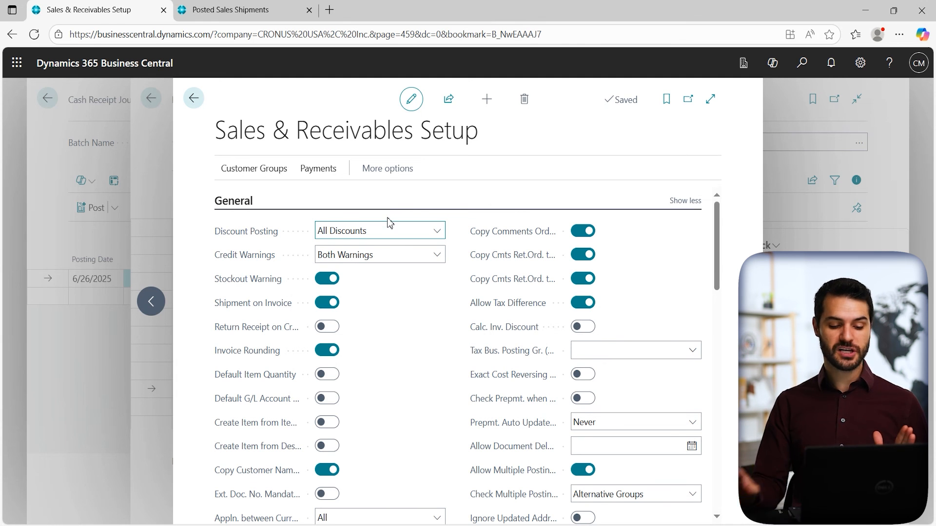
# - Examine the Sales & Receivables Setup from the General options through Dimensions, Bank Deposits and Number Series to Background Posting and Archiving
pyautogui.scroll(-1, 360, 388)
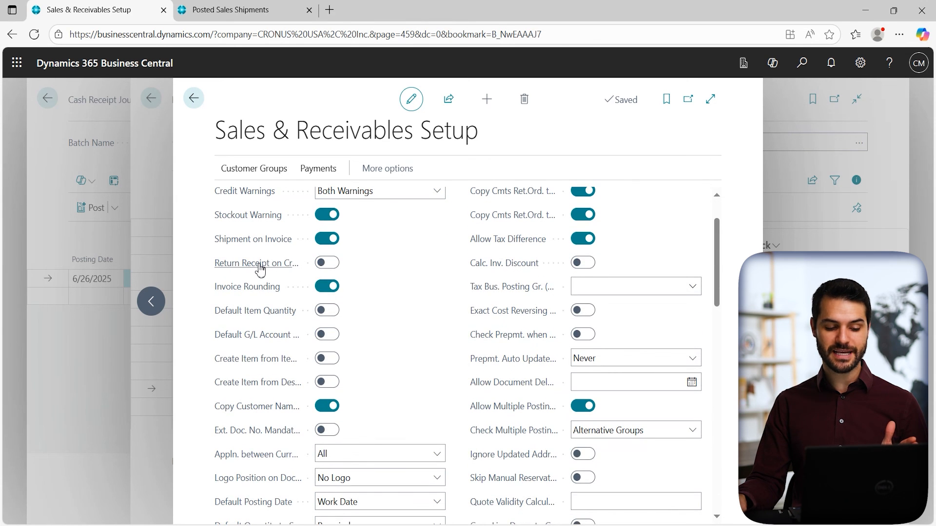
pyautogui.moveTo(260, 269)
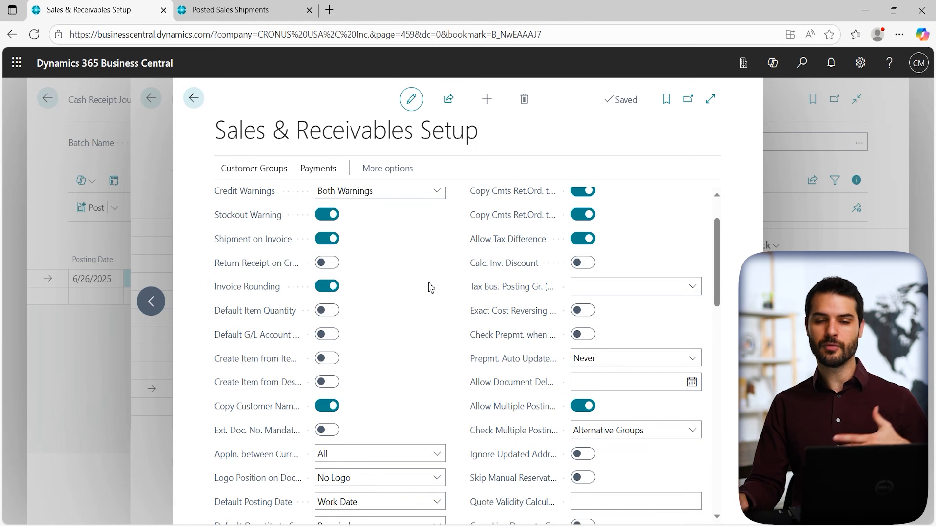
pyautogui.scroll(-1, 429, 288)
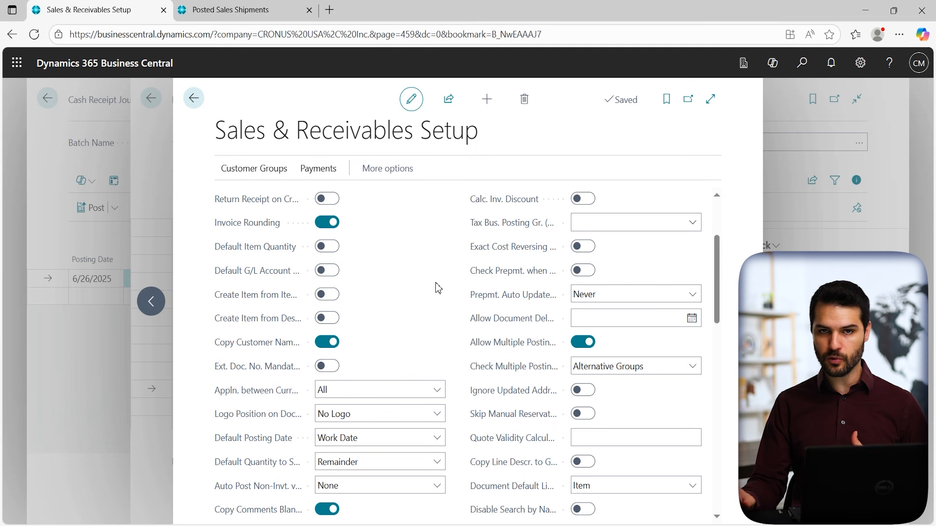
pyautogui.scroll(-1, 433, 295)
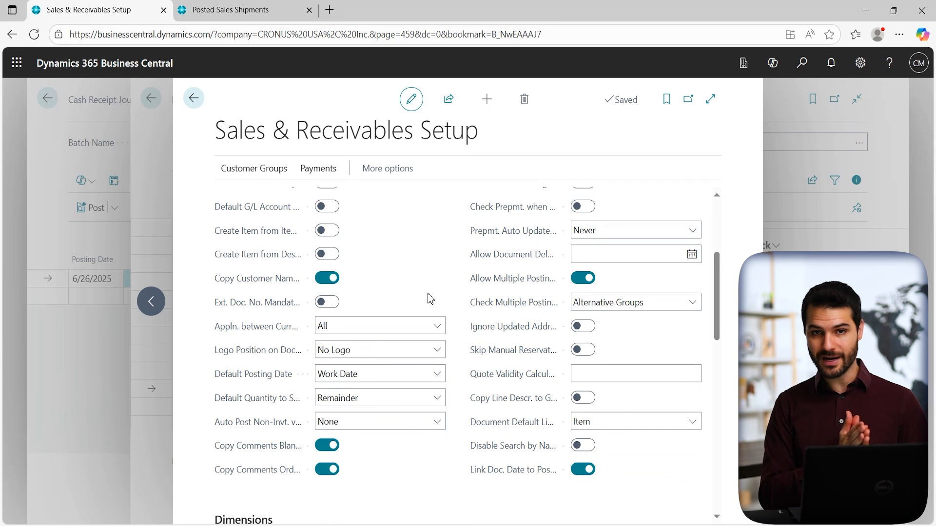
pyautogui.scroll(-5, 427, 300)
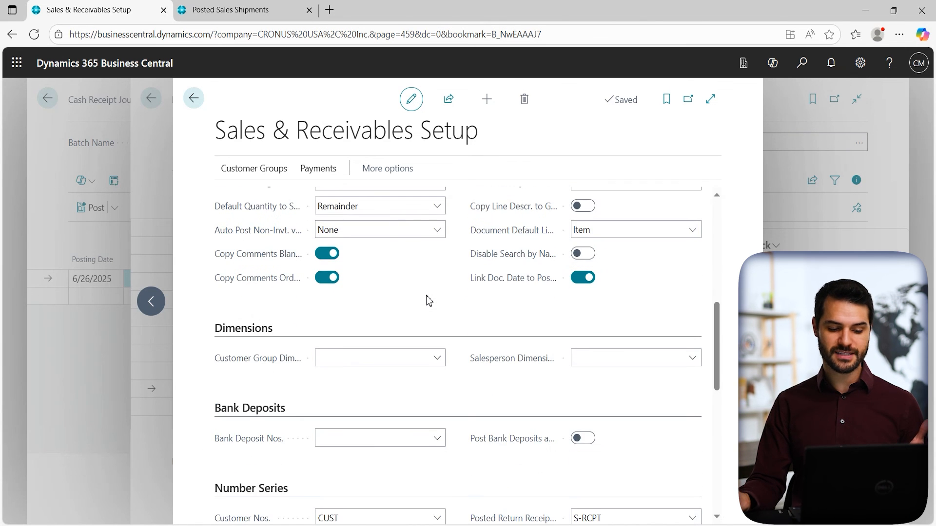
pyautogui.scroll(-5, 429, 302)
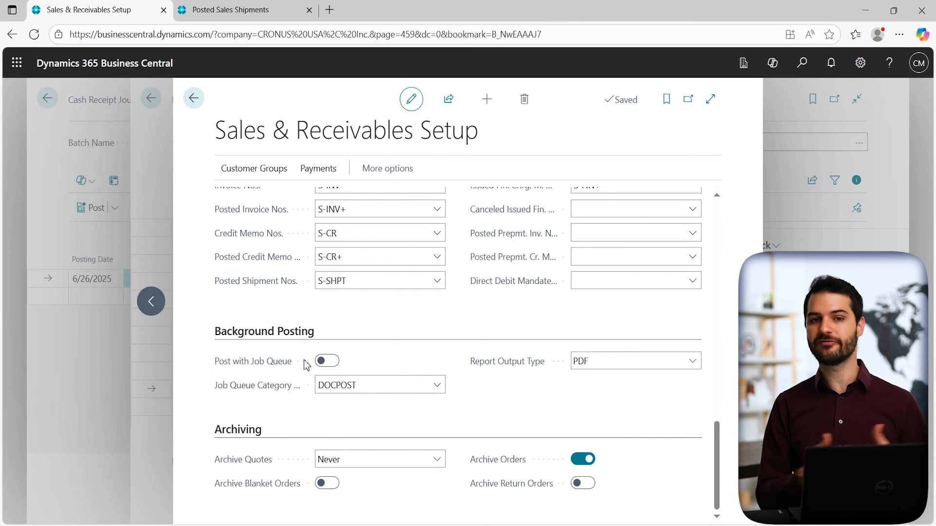
pyautogui.scroll(15, 431, 441)
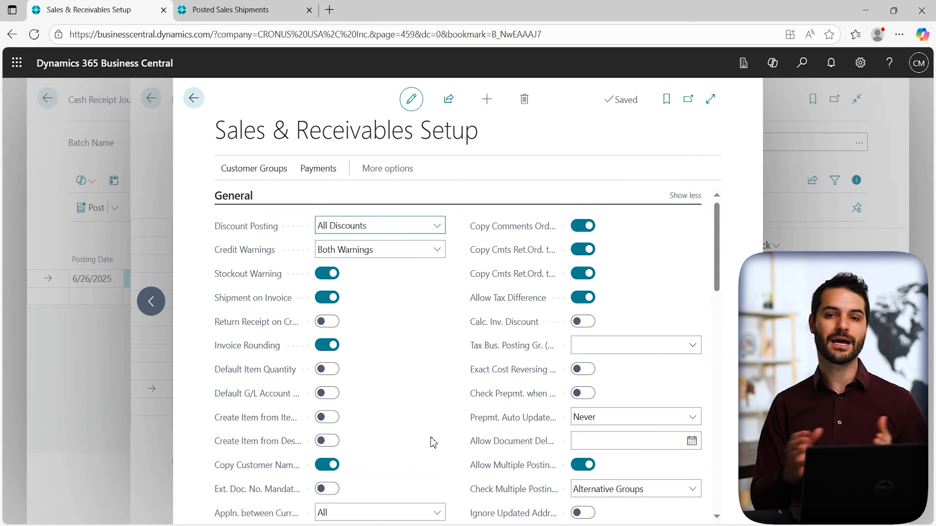
pyautogui.scroll(1, 441, 431)
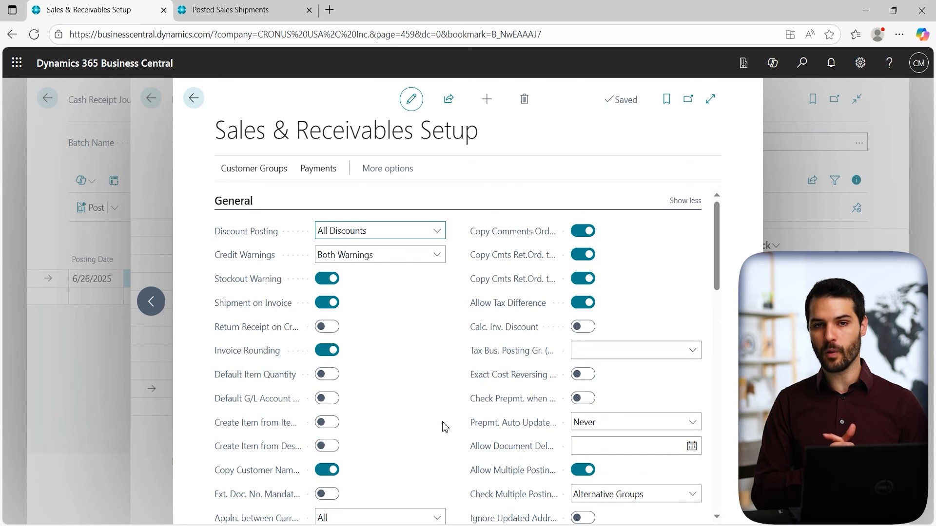